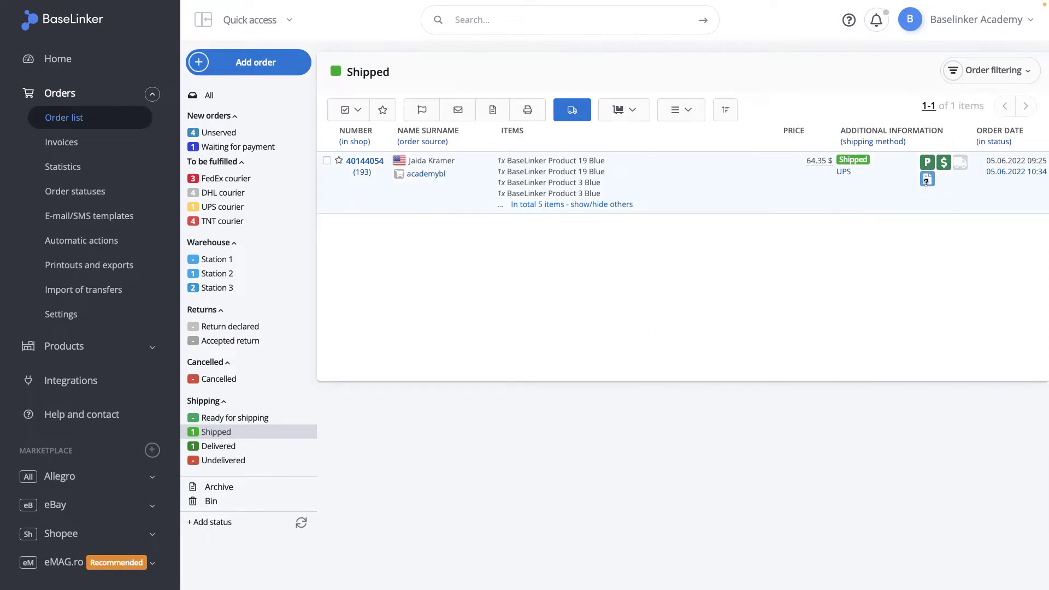
Step: Open shipped order 40144054's details and scroll down to its Order information
{"action": "mouse_move", "coordinate": [926, 182]}
{"action": "left_click", "coordinate": [365, 161]}
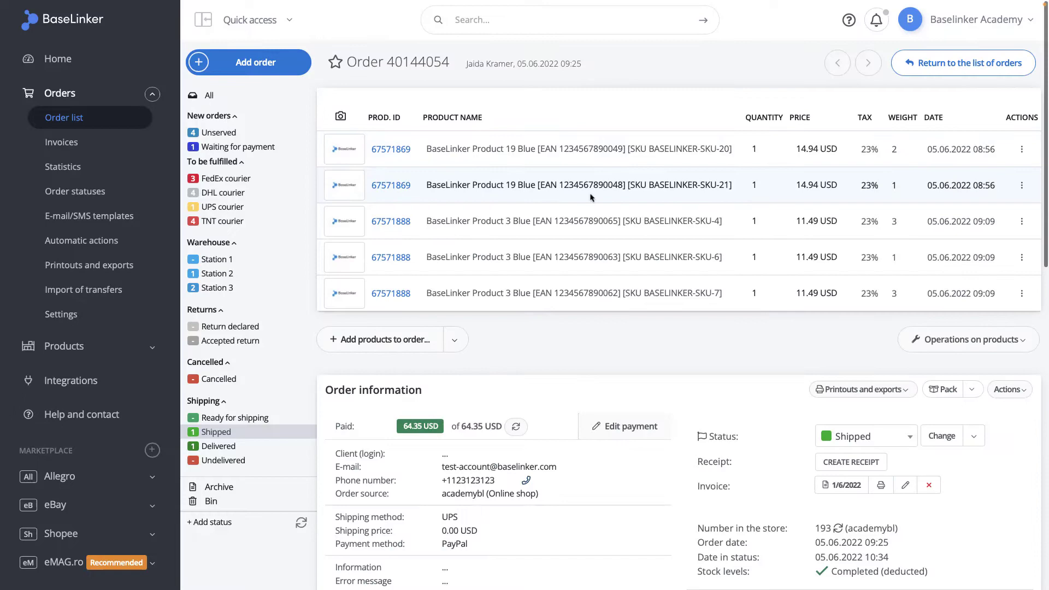
{"action": "scroll", "coordinate": [822, 224], "scroll_direction": "down", "scroll_amount": 2}
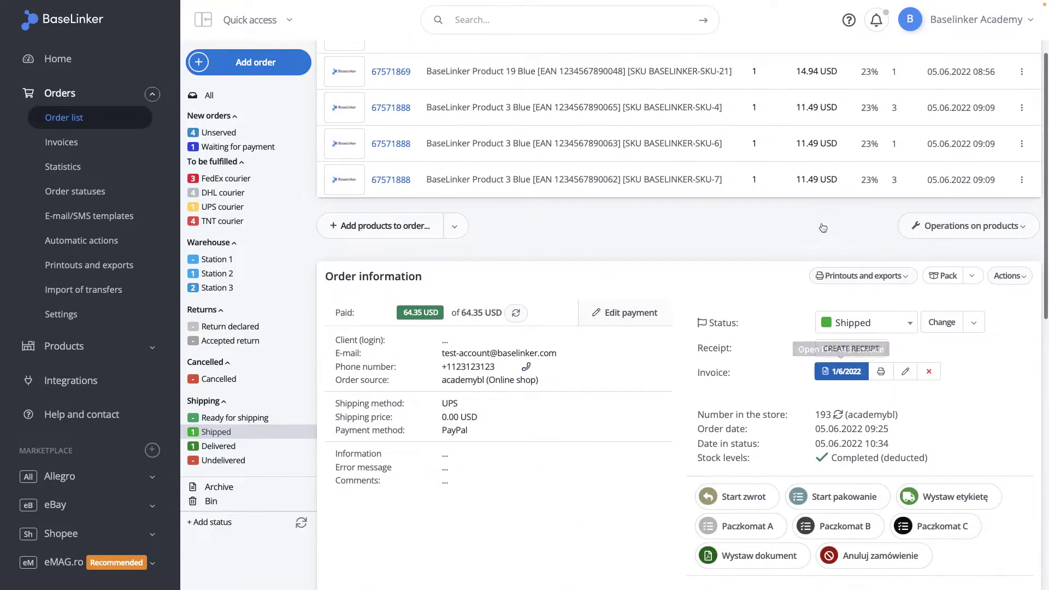
{"action": "left_click", "coordinate": [905, 373]}
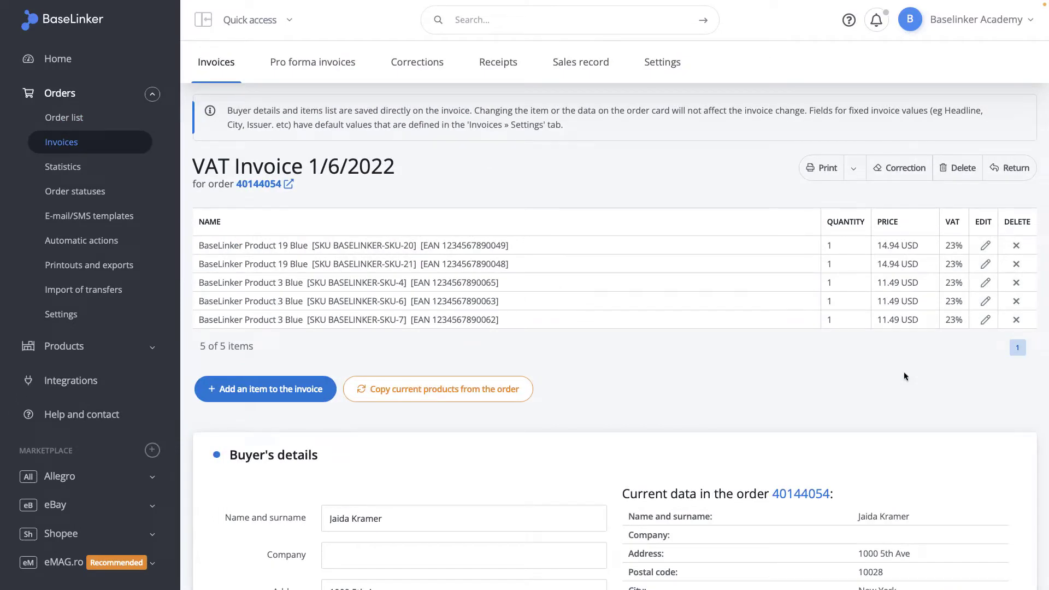
{"action": "left_click", "coordinate": [854, 170]}
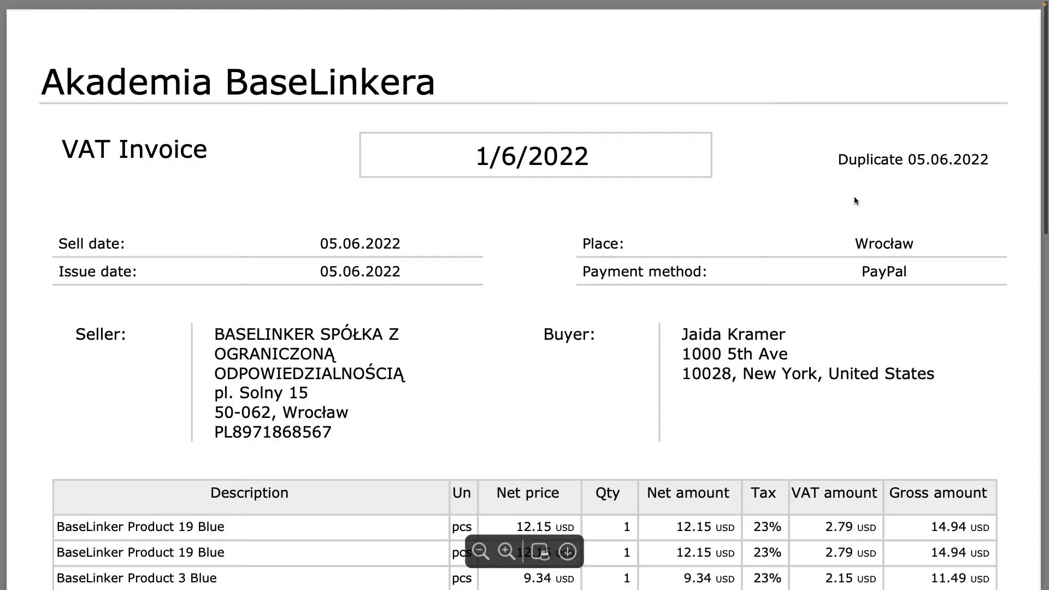
{"action": "scroll", "coordinate": [855, 200], "scroll_direction": "down", "scroll_amount": 3}
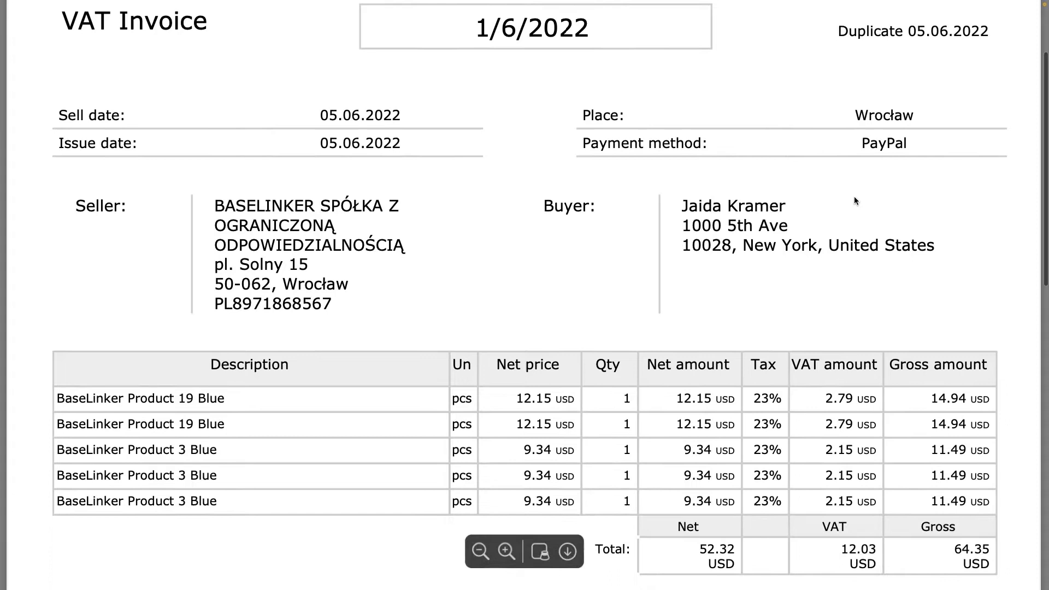
{"action": "scroll", "coordinate": [855, 201], "scroll_direction": "up", "scroll_amount": 3}
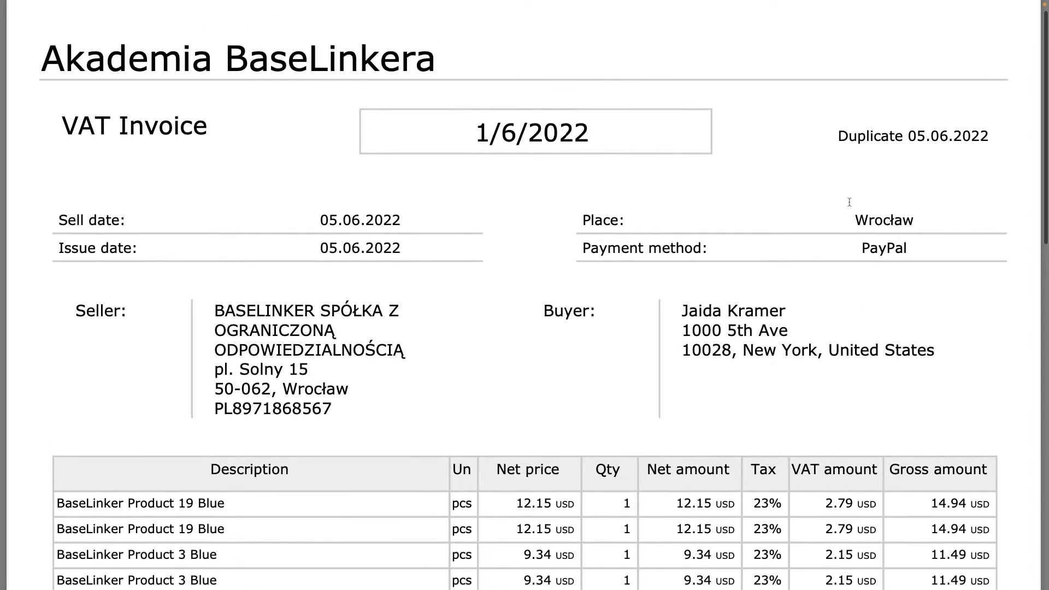
{"action": "left_click_drag", "start_coordinate": [831, 140], "coordinate": [980, 146]}
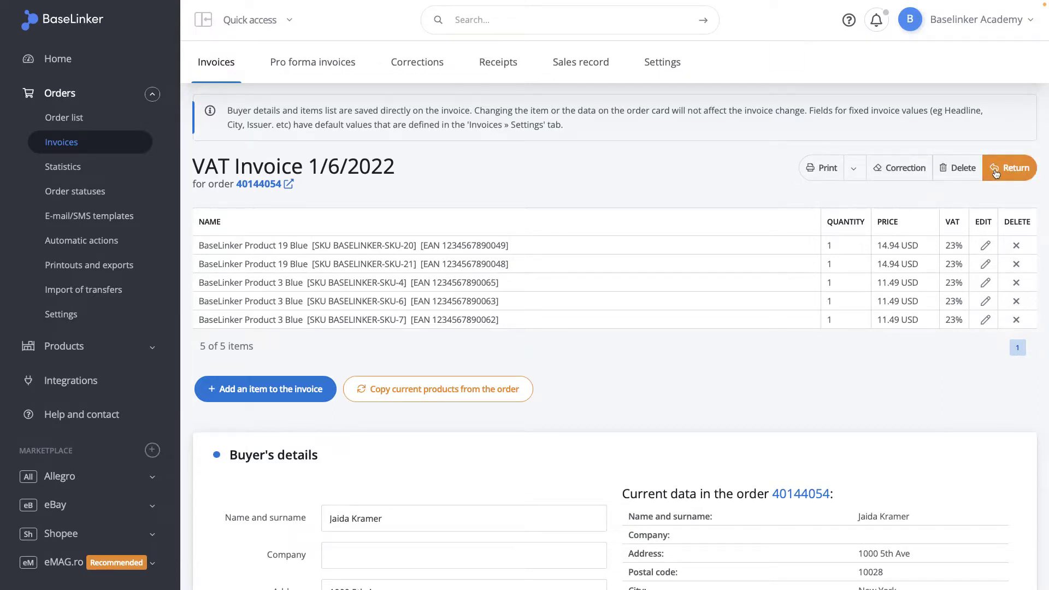
{"action": "left_click", "coordinate": [292, 387]}
{"action": "scroll", "coordinate": [293, 387], "scroll_direction": "down", "scroll_amount": 1}
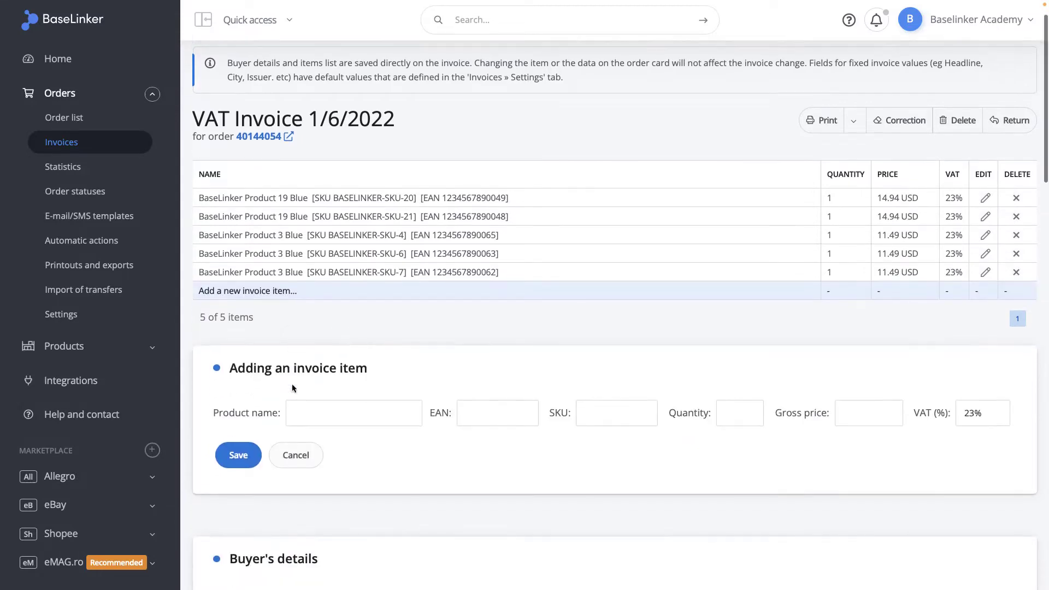
{"action": "left_click", "coordinate": [319, 404]}
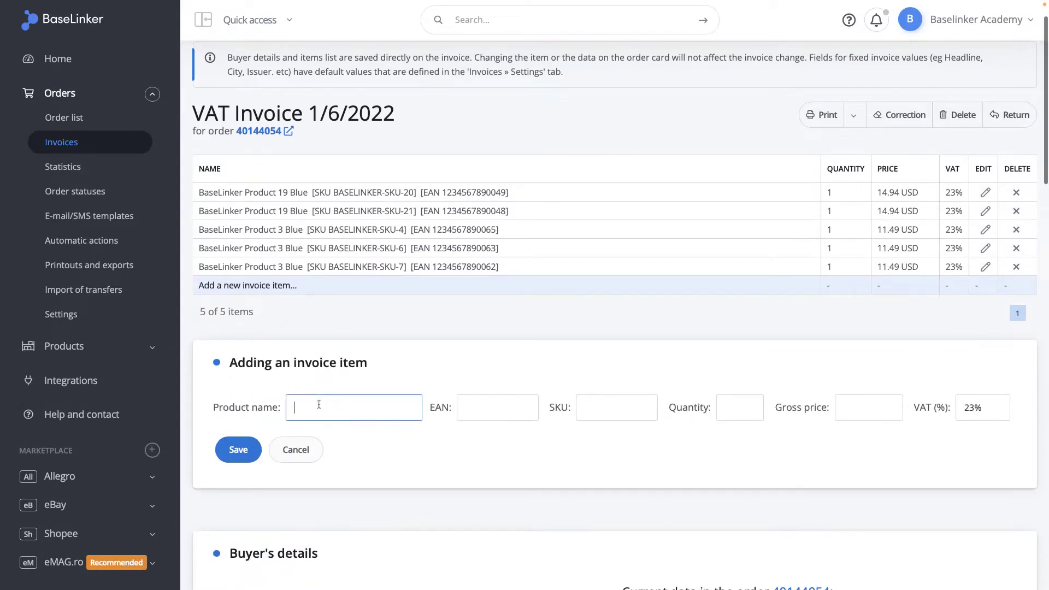
{"action": "left_click", "coordinate": [486, 412]}
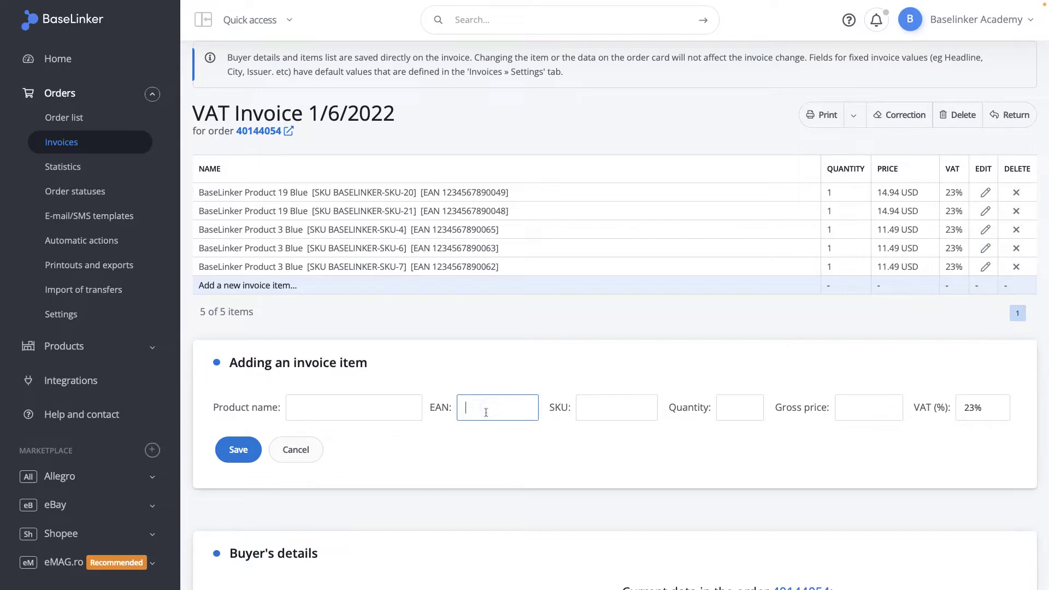
{"action": "left_click", "coordinate": [603, 414]}
{"action": "left_click", "coordinate": [723, 409]}
{"action": "left_click", "coordinate": [849, 414]}
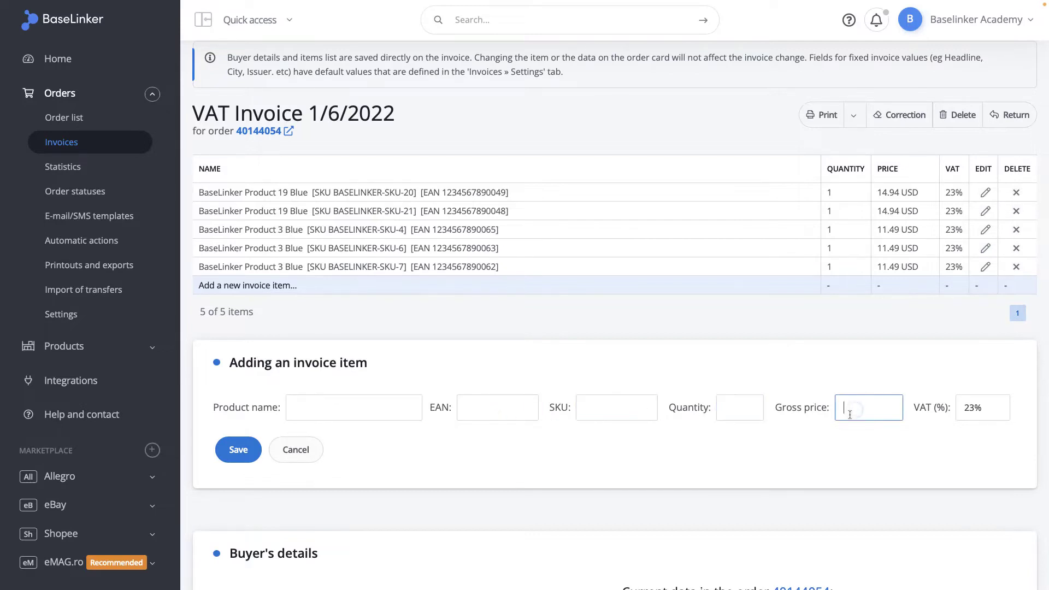
{"action": "left_click", "coordinate": [985, 413]}
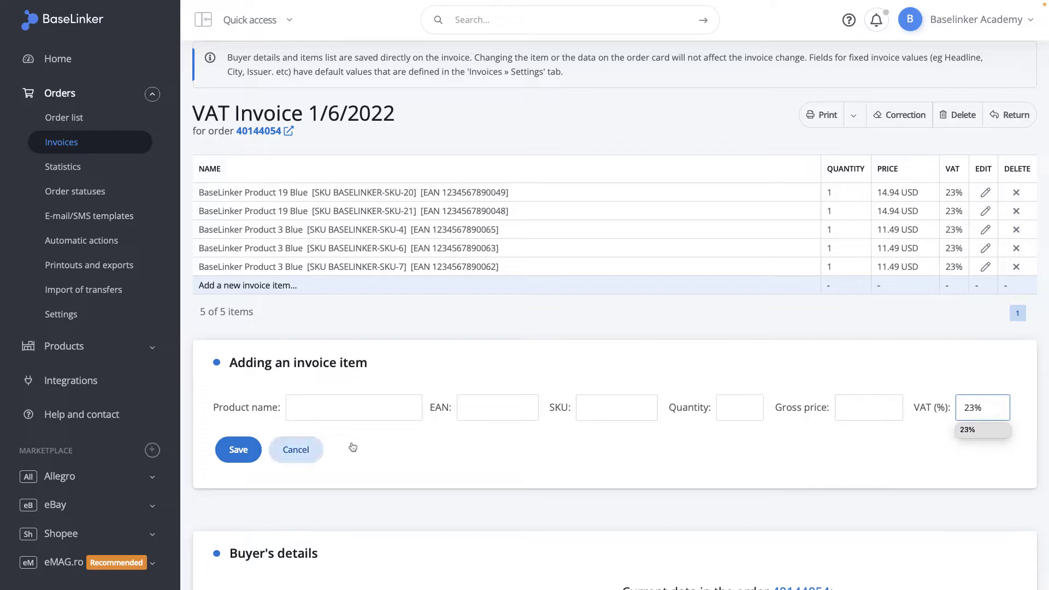
{"action": "left_click", "coordinate": [306, 449]}
Step: Review the buyer's name, address, city, United States country and VAT number, then save them
{"action": "scroll", "coordinate": [342, 431], "scroll_direction": "down", "scroll_amount": 3}
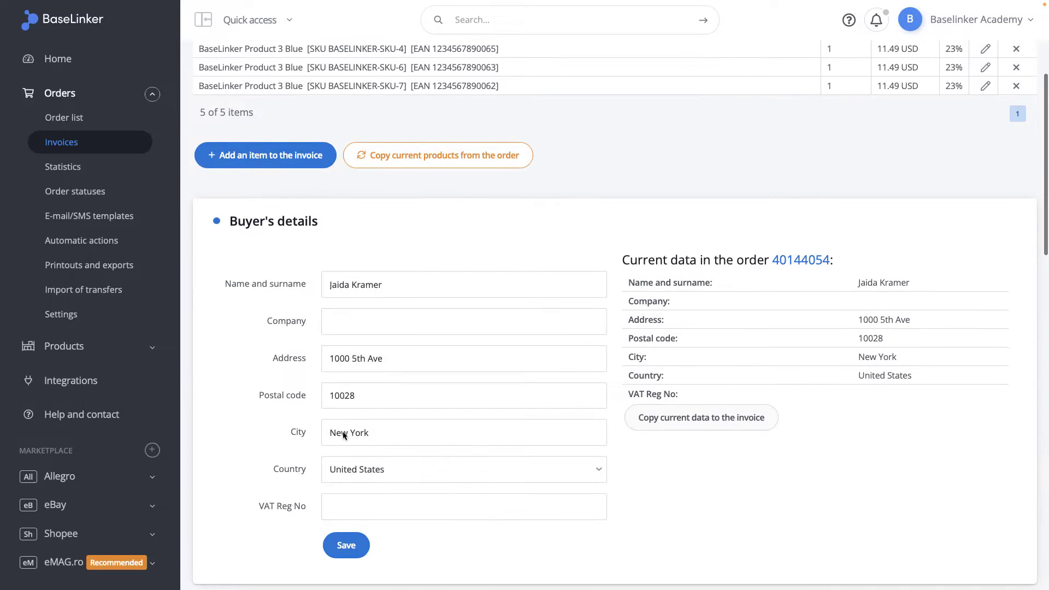
{"action": "left_click", "coordinate": [408, 283]}
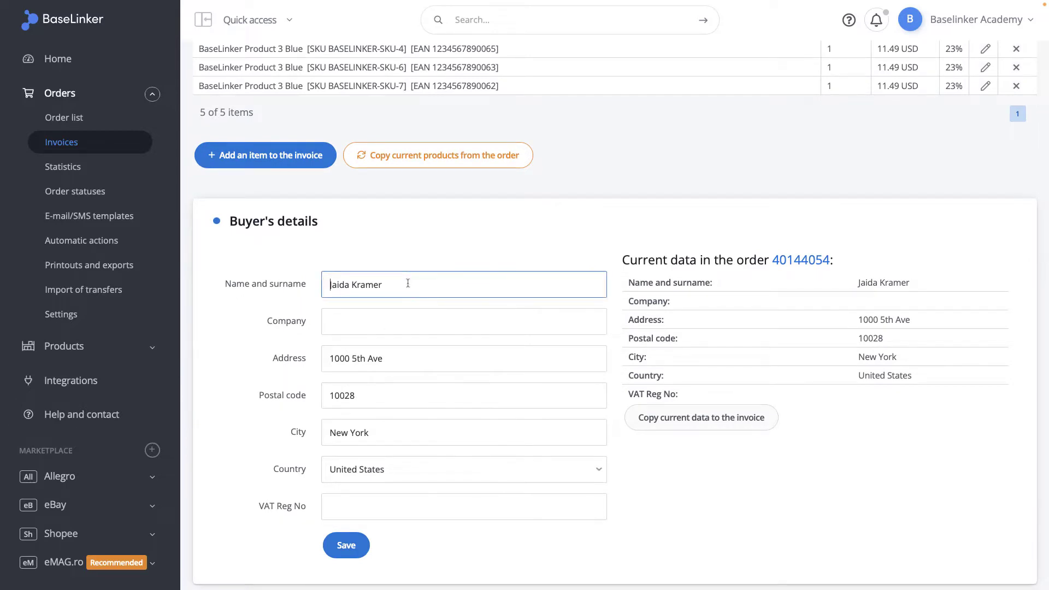
{"action": "left_click", "coordinate": [402, 367]}
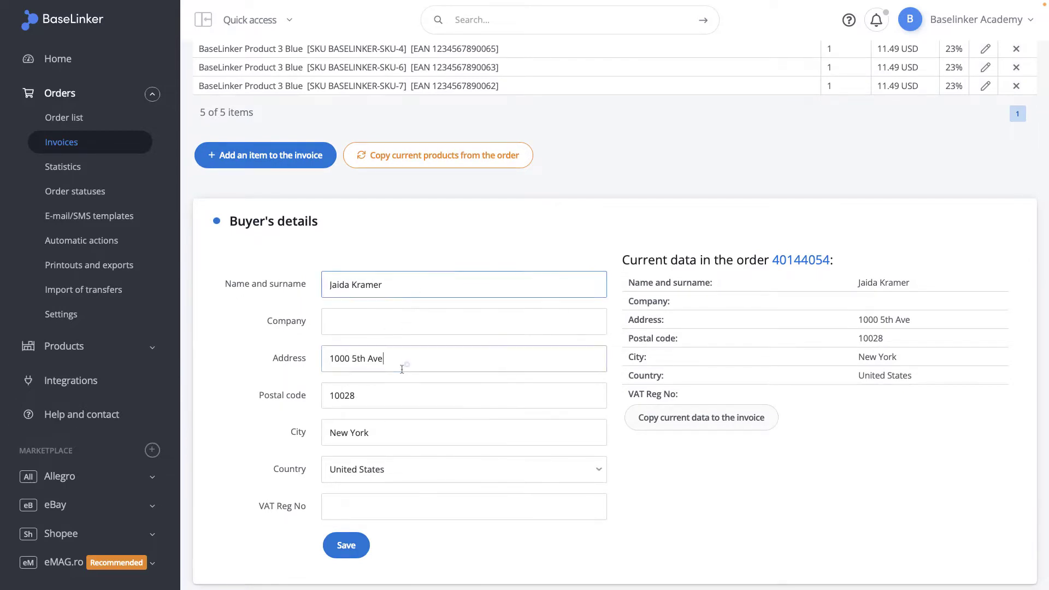
{"action": "left_click", "coordinate": [407, 435]}
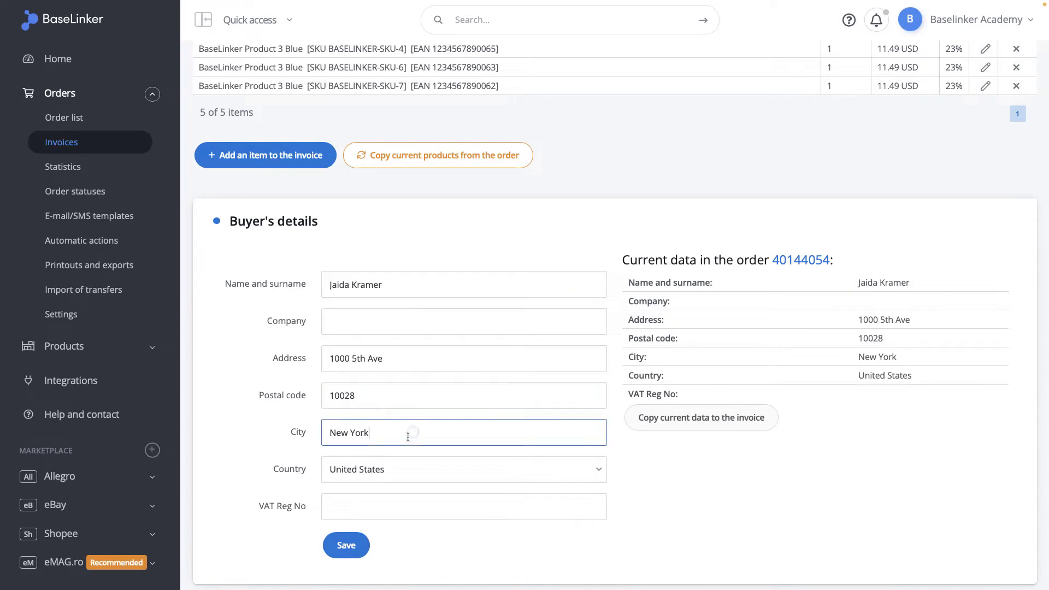
{"action": "left_click", "coordinate": [422, 470]}
{"action": "key", "text": "Escape"}
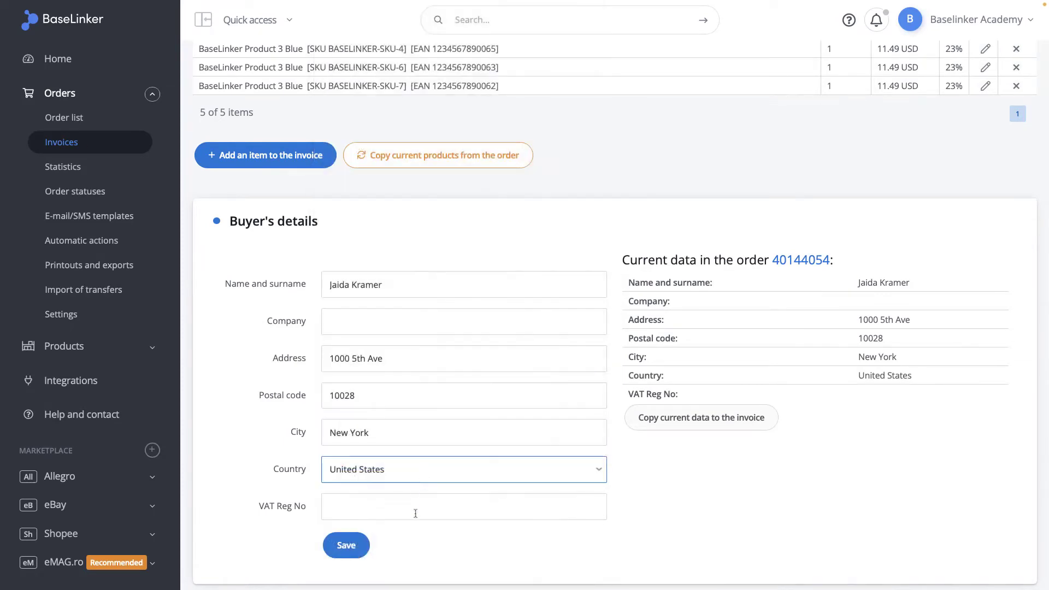
{"action": "left_click", "coordinate": [415, 514]}
{"action": "left_click", "coordinate": [362, 544]}
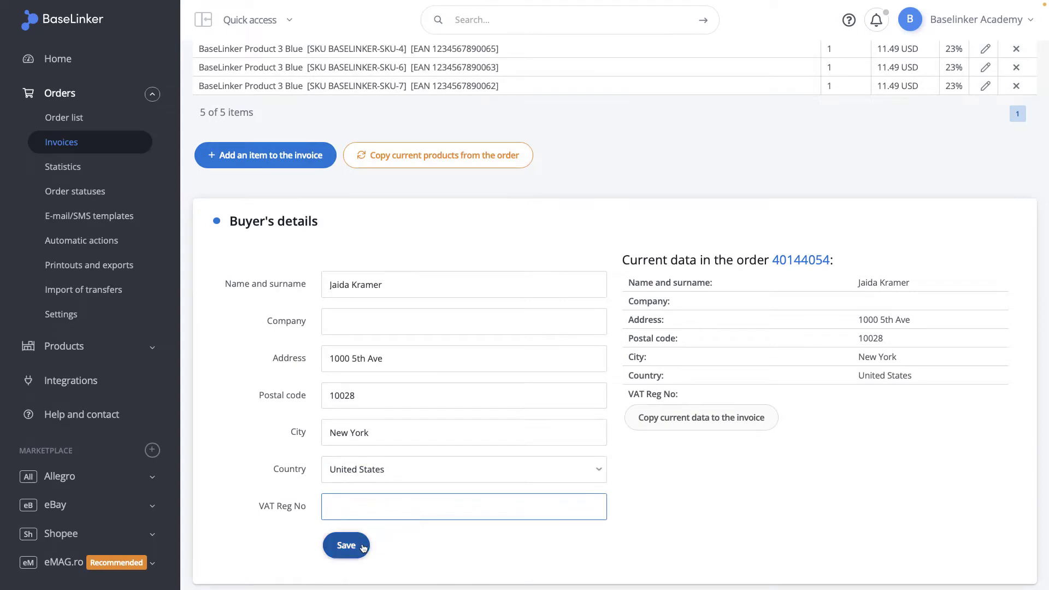
Step: Refill the invoice's buyer details from the order's current buyer data
{"action": "scroll", "coordinate": [383, 525], "scroll_direction": "down", "scroll_amount": 5}
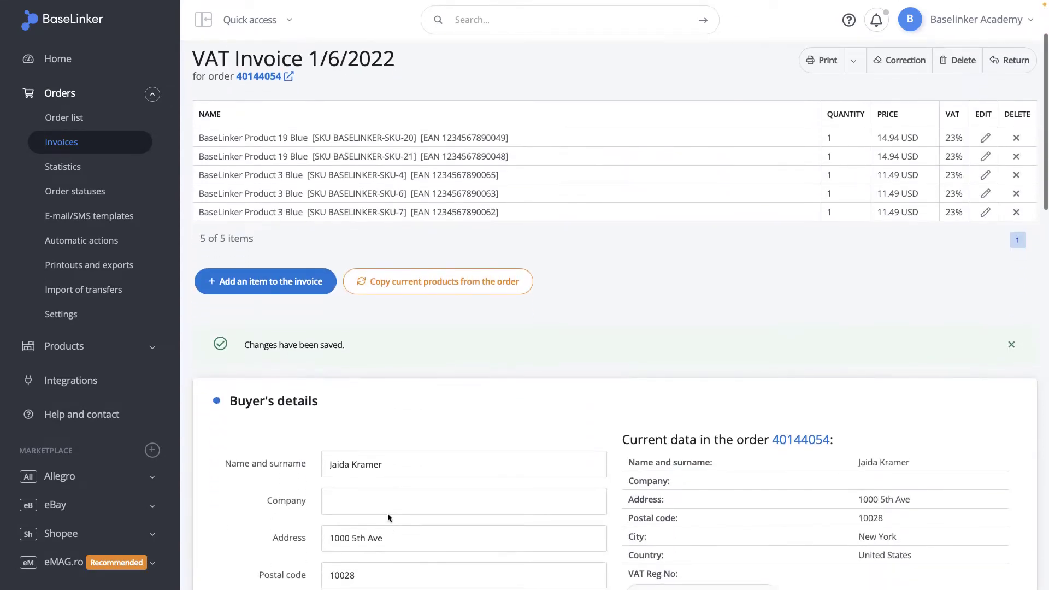
{"action": "scroll", "coordinate": [385, 516], "scroll_direction": "down", "scroll_amount": 1}
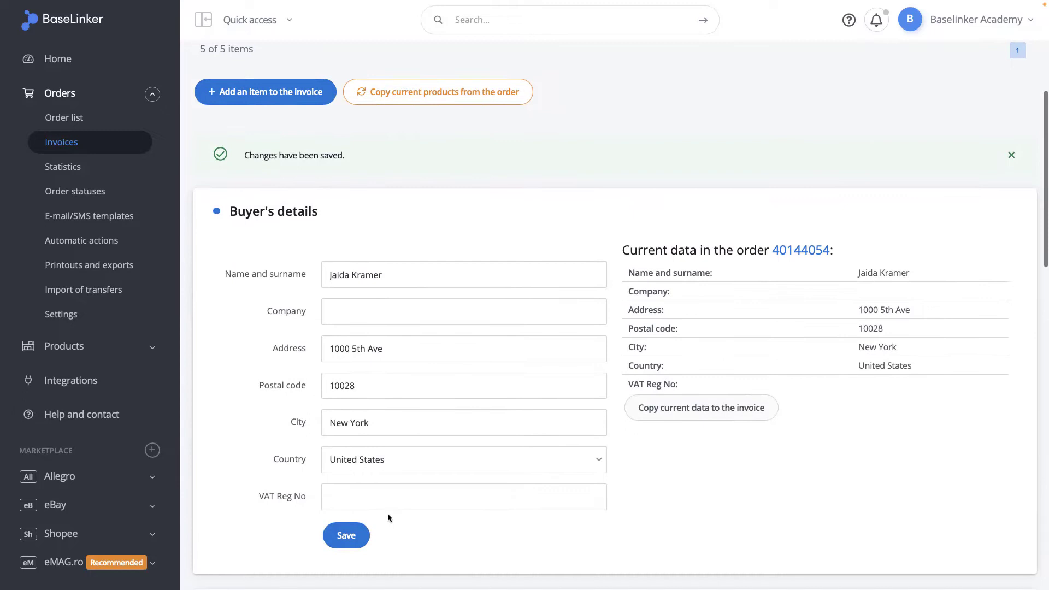
{"action": "left_click", "coordinate": [708, 415]}
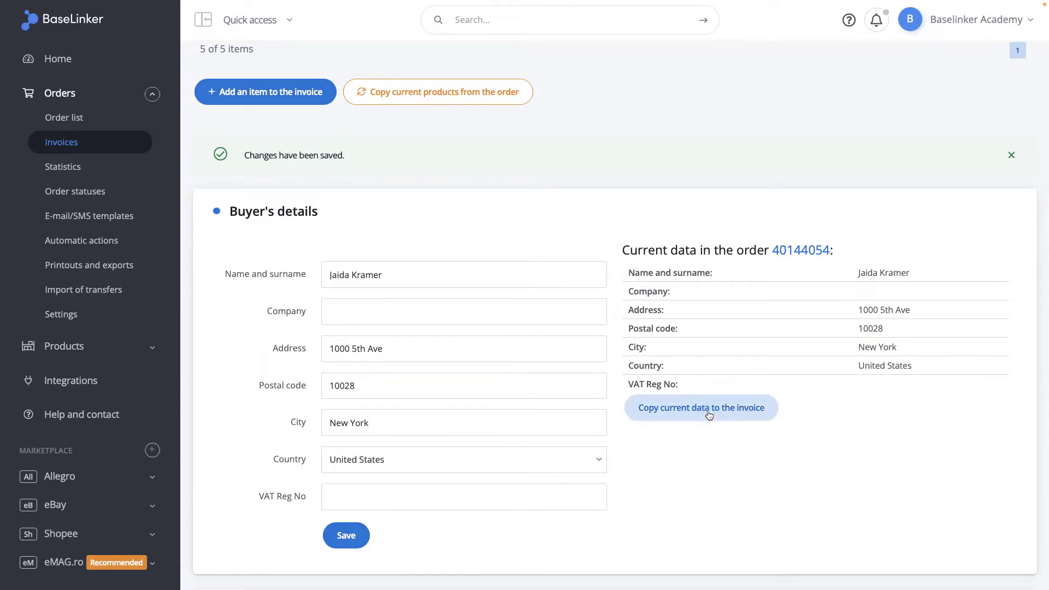
Step: Keep the domyślna numbering series and change the invoice number to 2
{"action": "scroll", "coordinate": [707, 414], "scroll_direction": "down", "scroll_amount": 1}
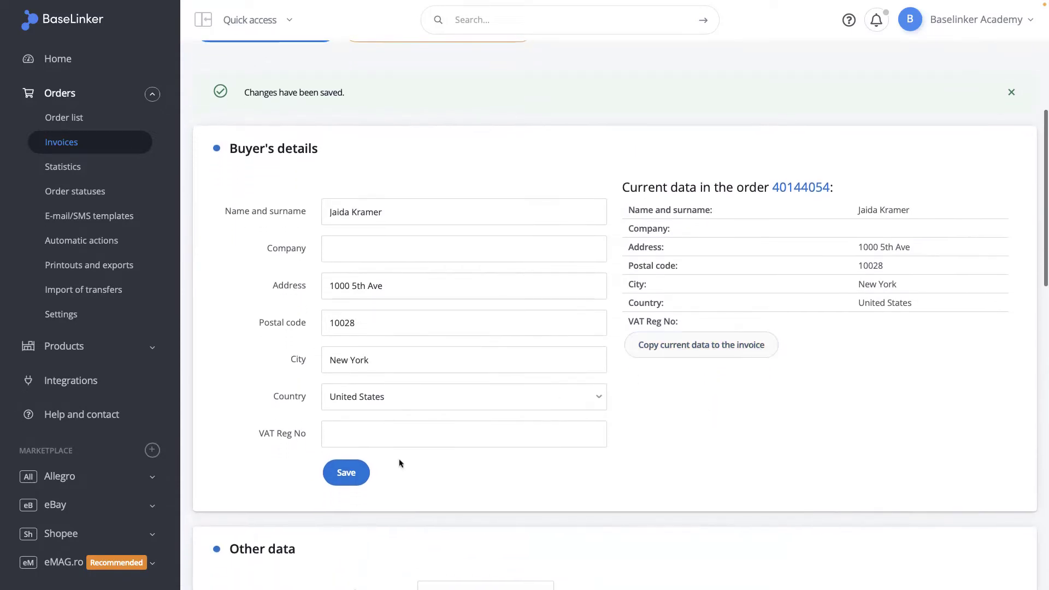
{"action": "scroll", "coordinate": [379, 466], "scroll_direction": "down", "scroll_amount": 3}
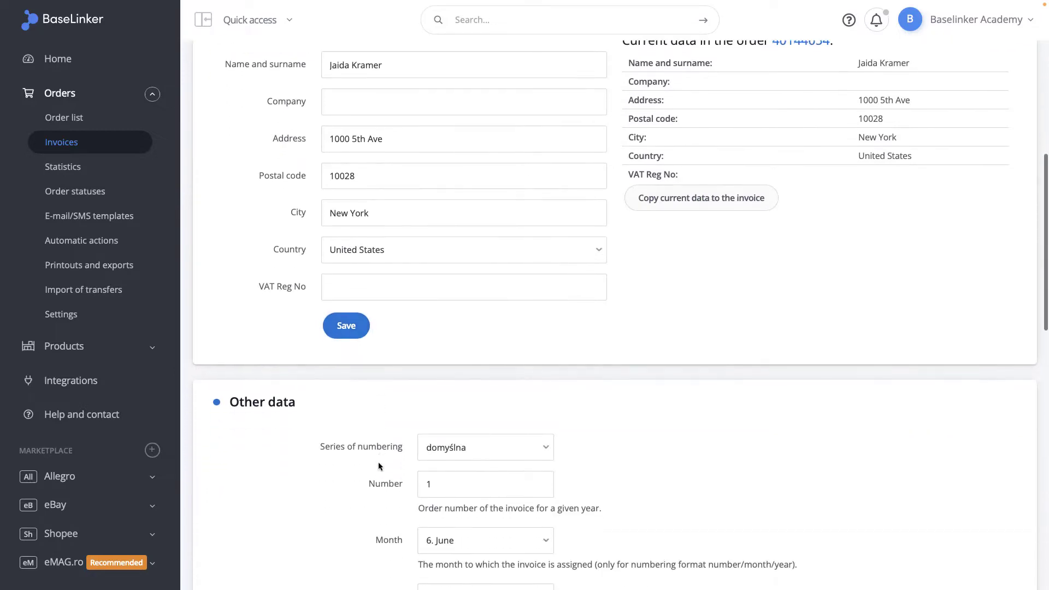
{"action": "scroll", "coordinate": [378, 466], "scroll_direction": "down", "scroll_amount": 2}
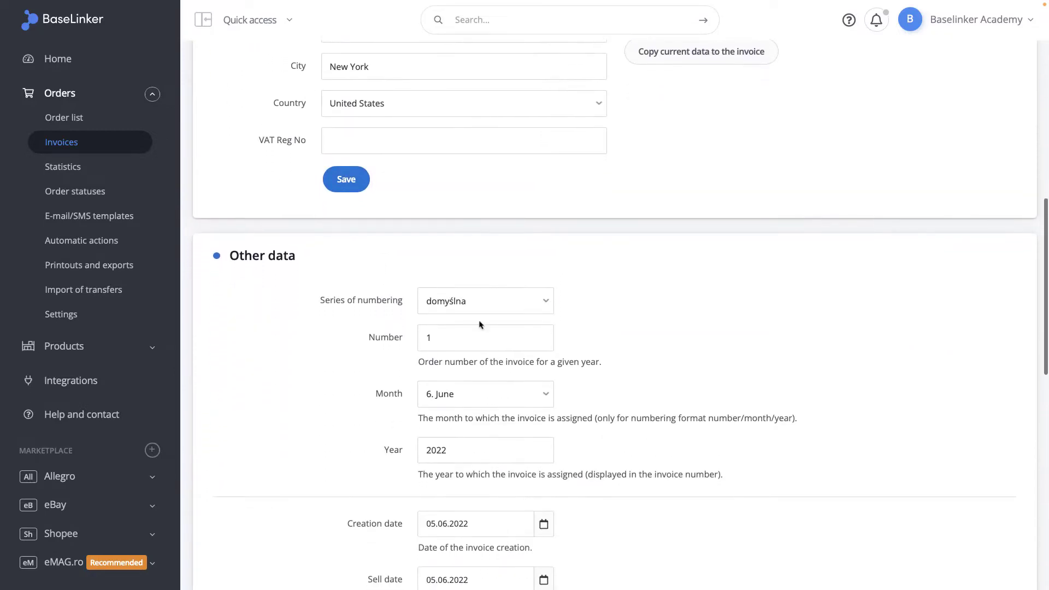
{"action": "left_click", "coordinate": [496, 296]}
{"action": "left_click", "coordinate": [496, 294]}
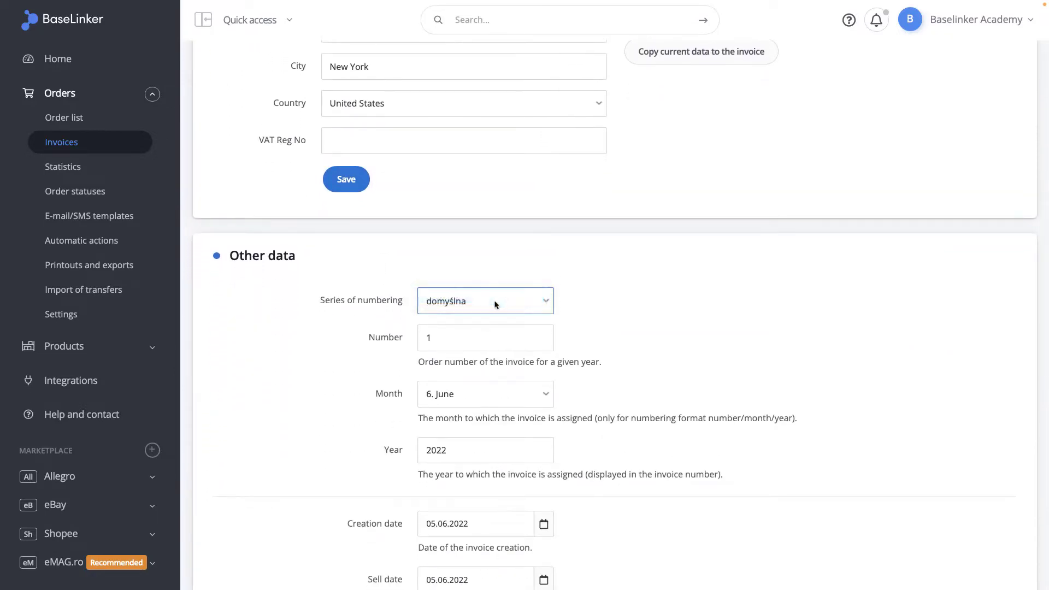
{"action": "left_click", "coordinate": [468, 347]}
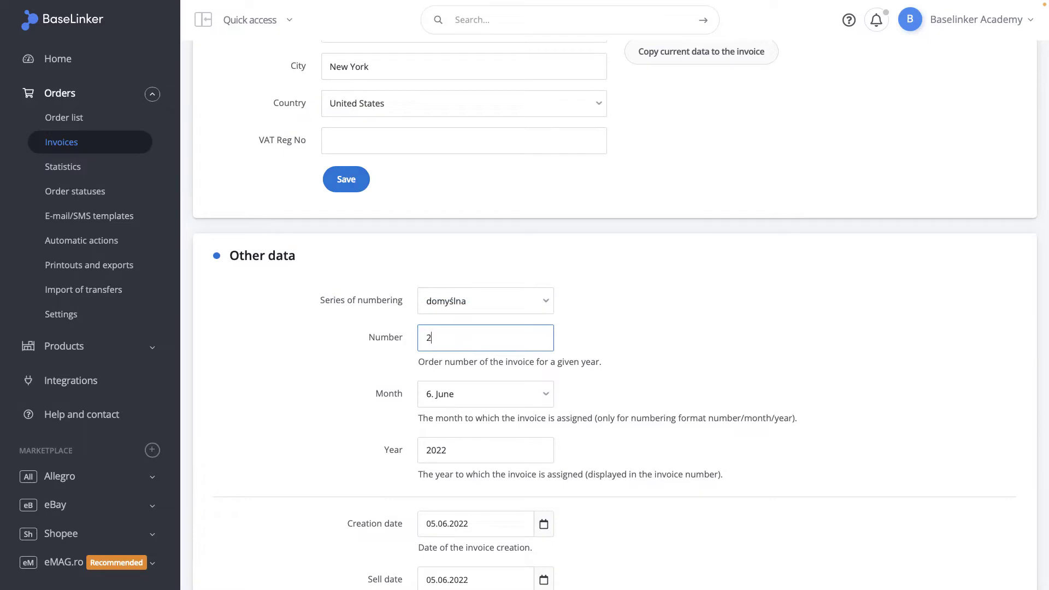
{"action": "scroll", "coordinate": [468, 347], "scroll_direction": "down", "scroll_amount": 1}
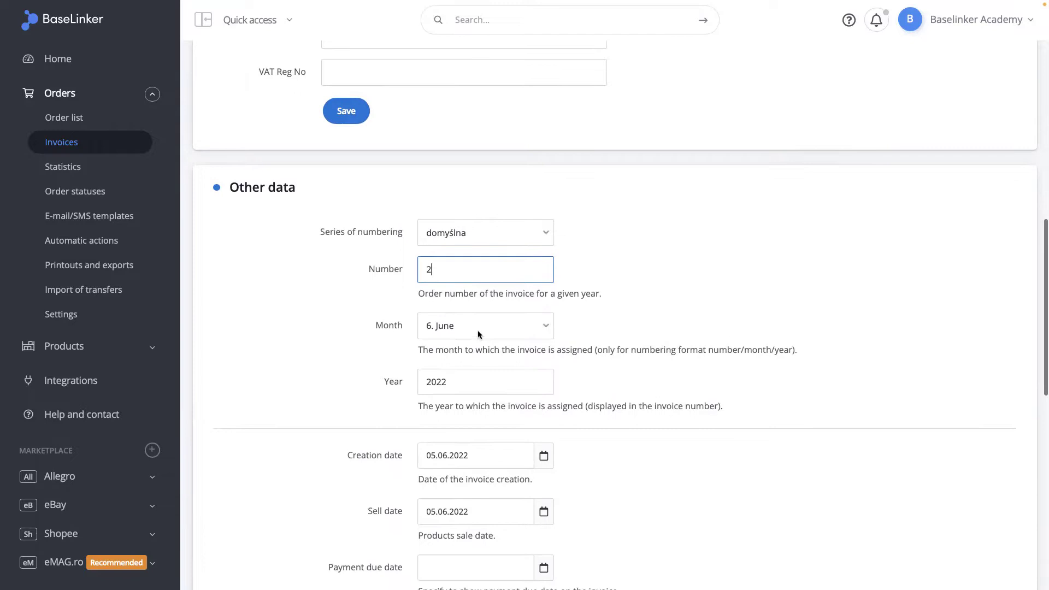
Step: Keep June as the numbering month and check the year and PayPal payment method
{"action": "left_click", "coordinate": [477, 330]}
{"action": "left_click", "coordinate": [478, 320]}
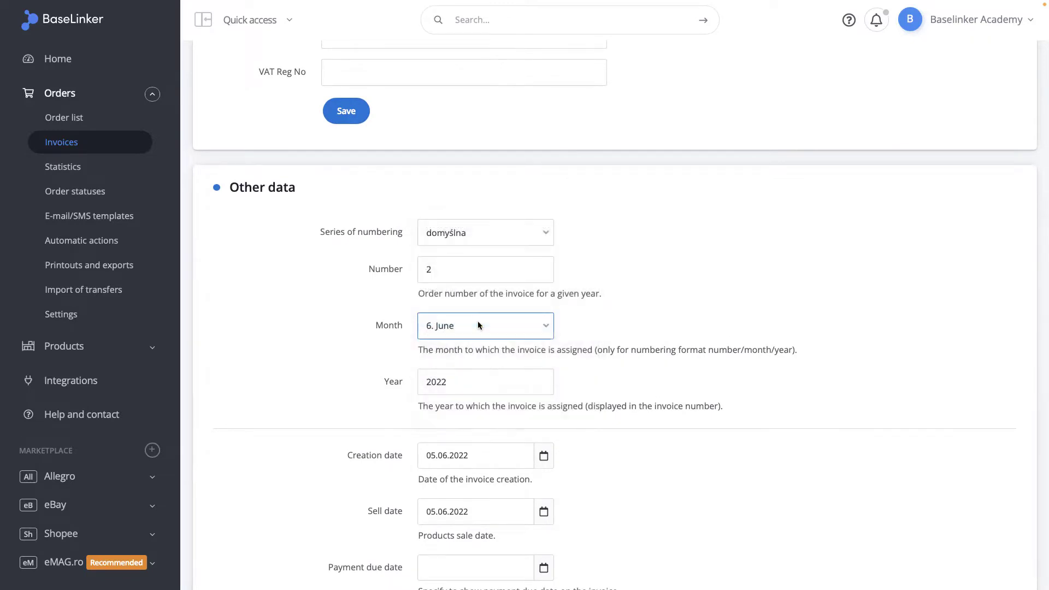
{"action": "left_click", "coordinate": [470, 388]}
{"action": "scroll", "coordinate": [476, 386], "scroll_direction": "down", "scroll_amount": 3}
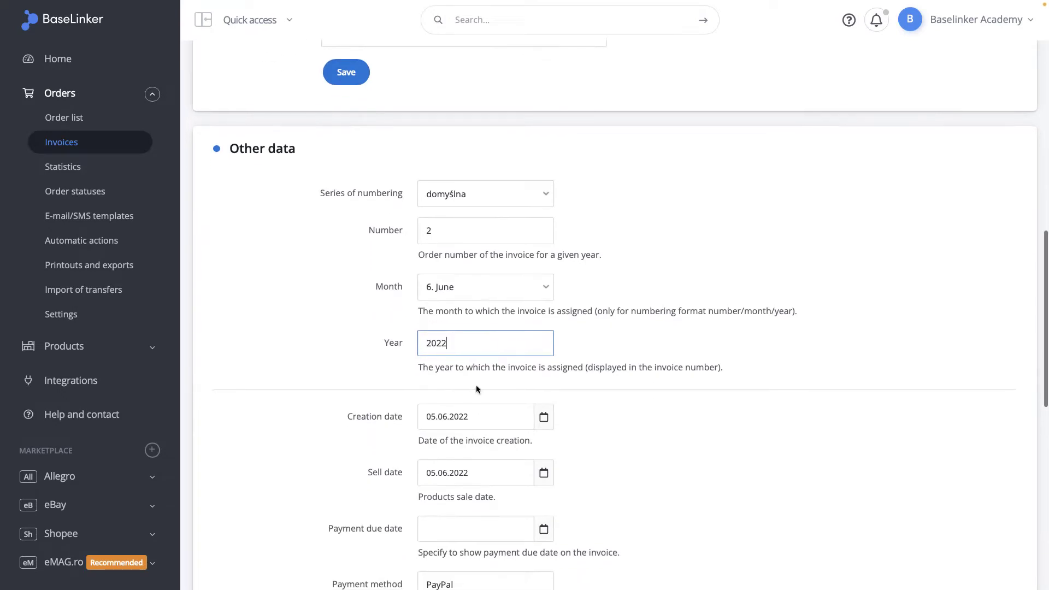
{"action": "scroll", "coordinate": [476, 387], "scroll_direction": "down", "scroll_amount": 2}
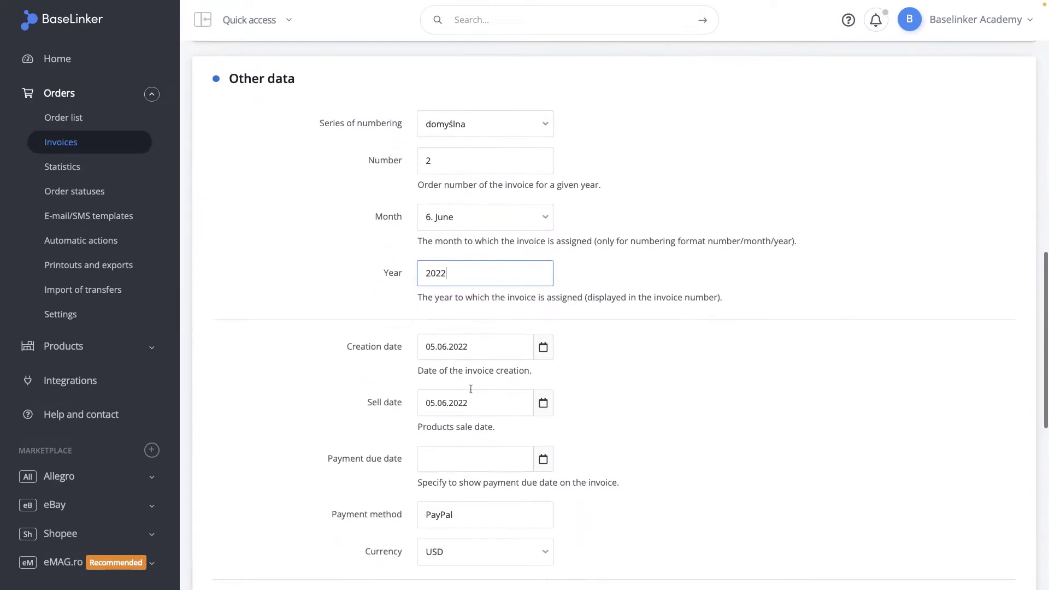
{"action": "scroll", "coordinate": [538, 335], "scroll_direction": "down", "scroll_amount": 1}
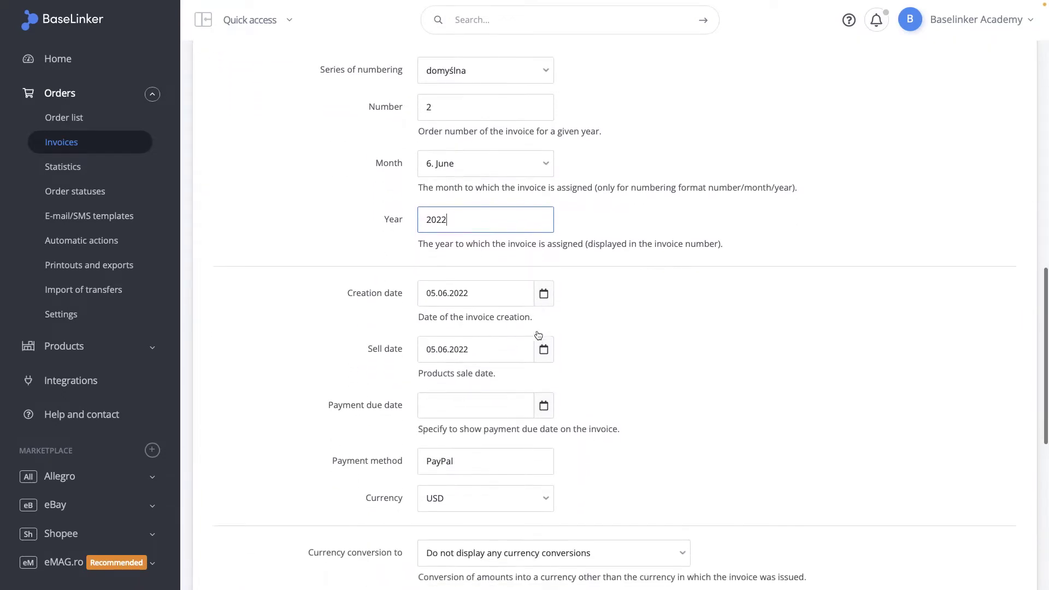
{"action": "scroll", "coordinate": [538, 402], "scroll_direction": "down", "scroll_amount": 1}
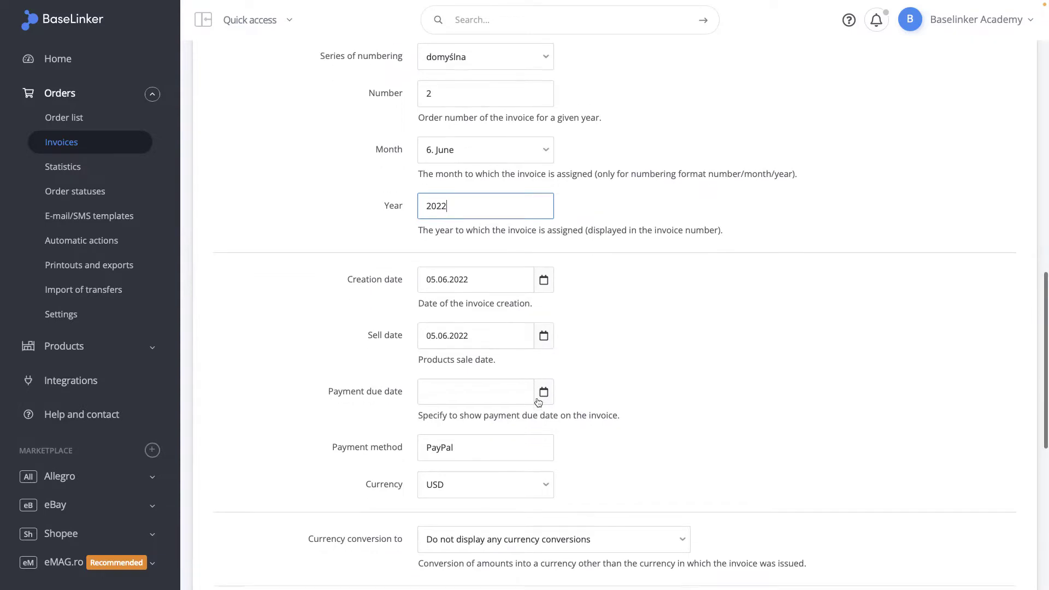
{"action": "left_click", "coordinate": [515, 429]}
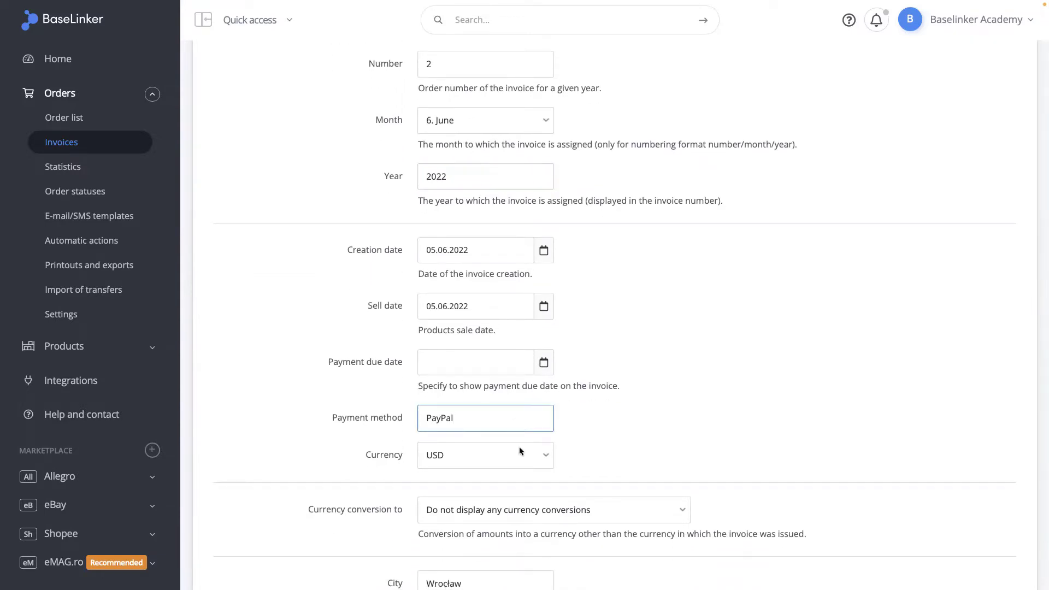
{"action": "scroll", "coordinate": [519, 450], "scroll_direction": "down", "scroll_amount": 1}
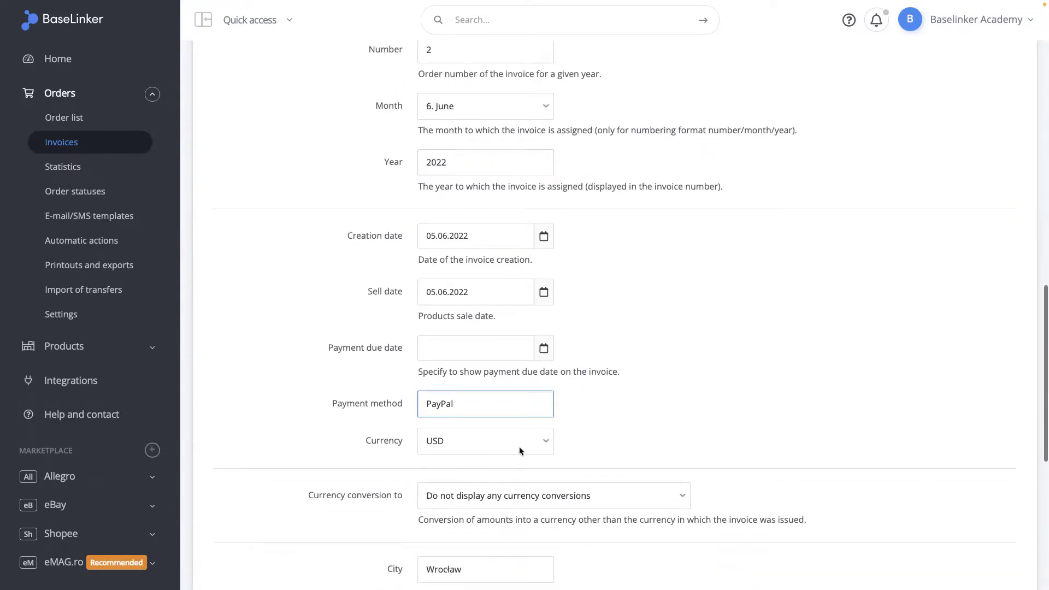
Step: Set the payment due date to 08.06.2022 and keep no currency conversion
{"action": "left_click", "coordinate": [543, 348]}
{"action": "left_click", "coordinate": [505, 229]}
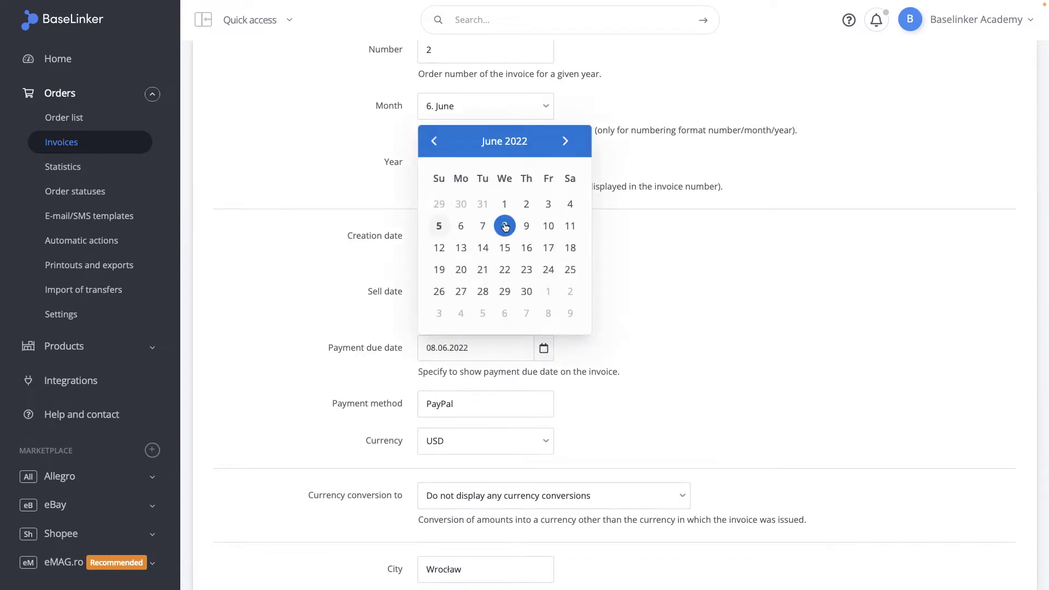
{"action": "left_click", "coordinate": [566, 348]}
{"action": "scroll", "coordinate": [566, 348], "scroll_direction": "down", "scroll_amount": 5}
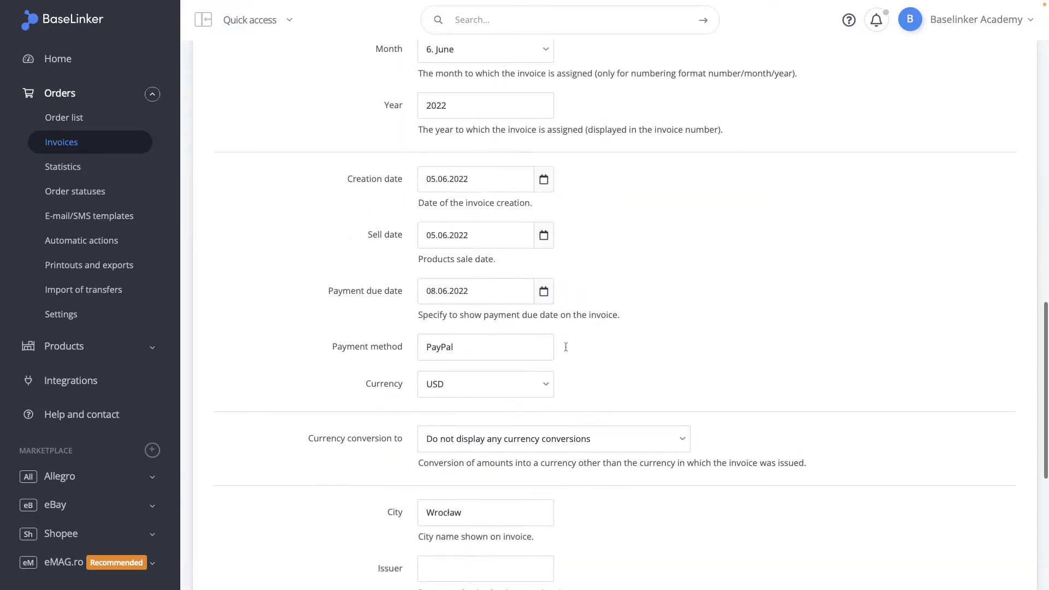
{"action": "left_click", "coordinate": [568, 389]}
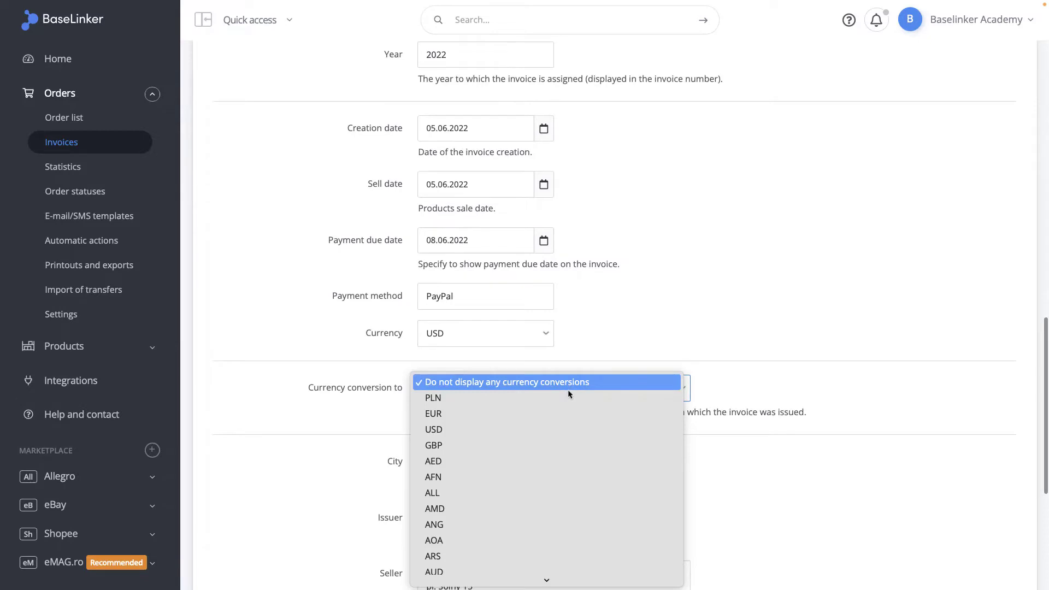
{"action": "left_click", "coordinate": [568, 390]}
Step: Review the city Wrocław, issuer, seller and information fields, then save the other data
{"action": "scroll", "coordinate": [578, 370], "scroll_direction": "down", "scroll_amount": 2}
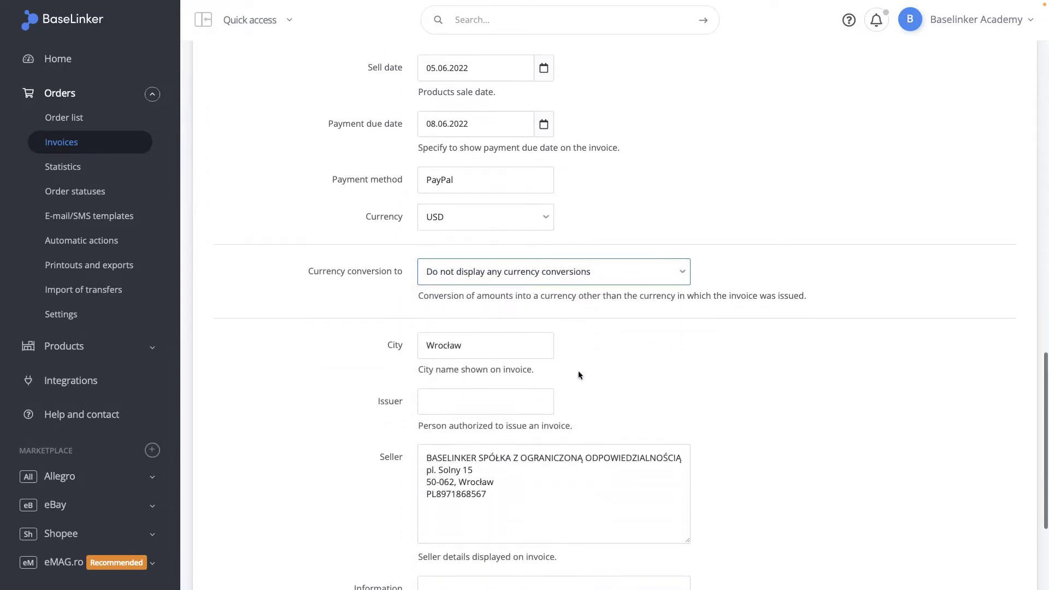
{"action": "scroll", "coordinate": [578, 370], "scroll_direction": "down", "scroll_amount": 1}
{"action": "left_click", "coordinate": [546, 335]}
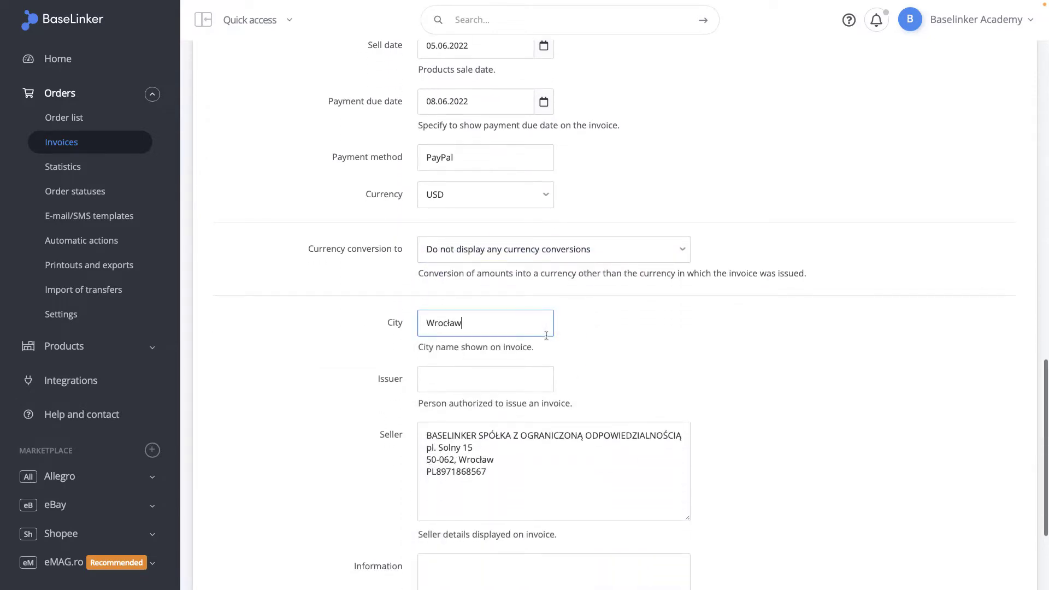
{"action": "left_click", "coordinate": [537, 387]}
{"action": "scroll", "coordinate": [537, 387], "scroll_direction": "down", "scroll_amount": 2}
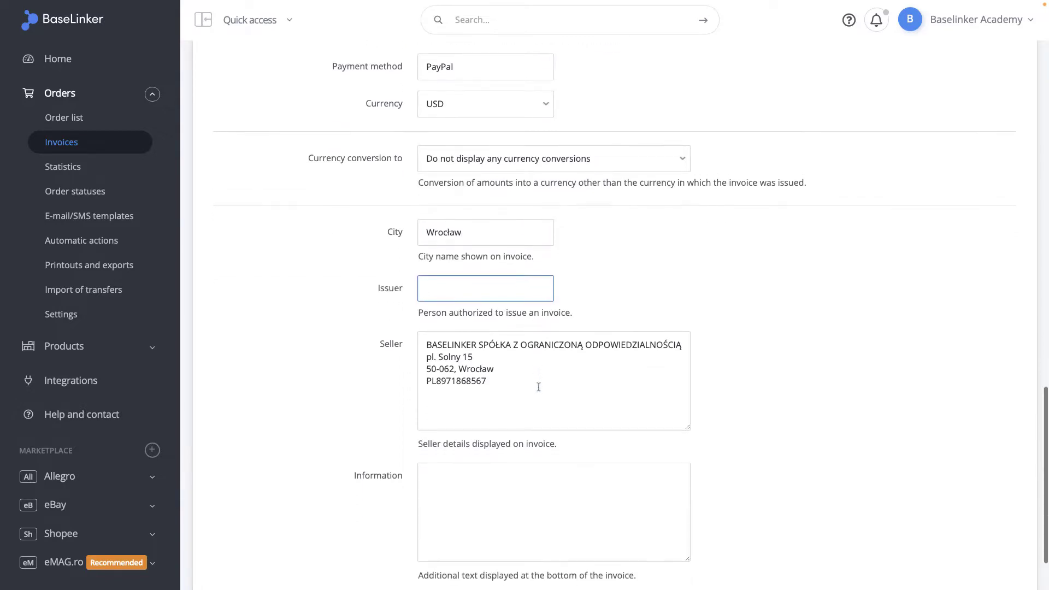
{"action": "left_click", "coordinate": [538, 387]}
{"action": "scroll", "coordinate": [539, 387], "scroll_direction": "down", "scroll_amount": 2}
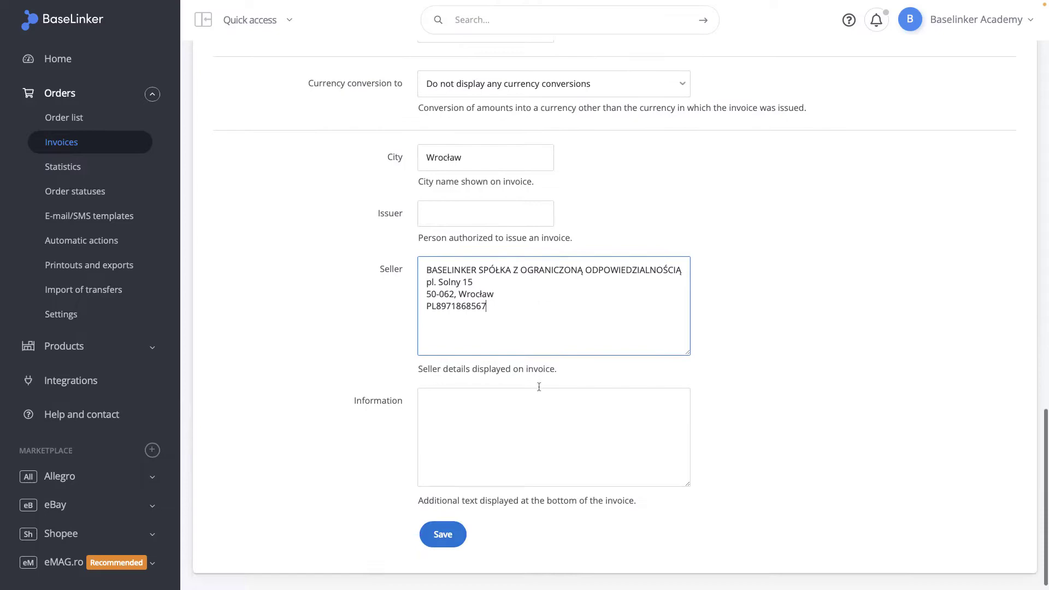
{"action": "left_click", "coordinate": [564, 403]}
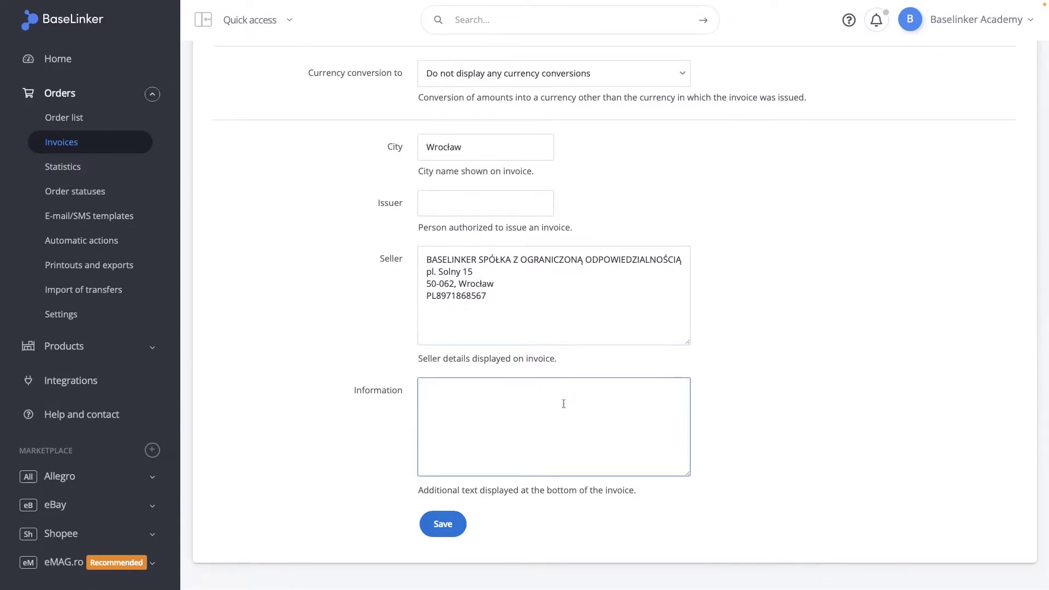
{"action": "left_click", "coordinate": [454, 523]}
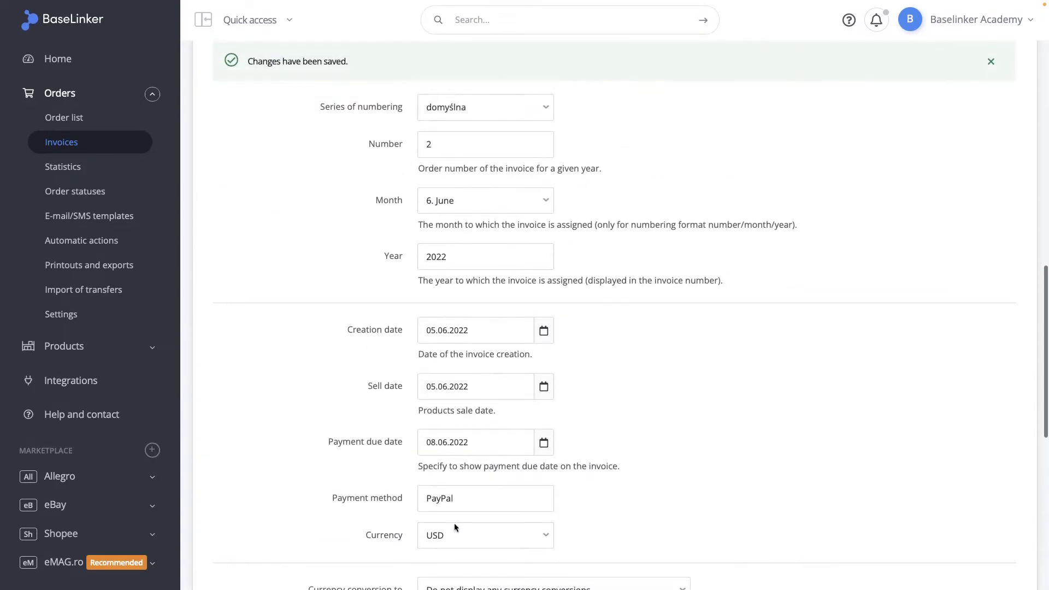
{"action": "scroll", "coordinate": [454, 523], "scroll_direction": "up", "scroll_amount": 5}
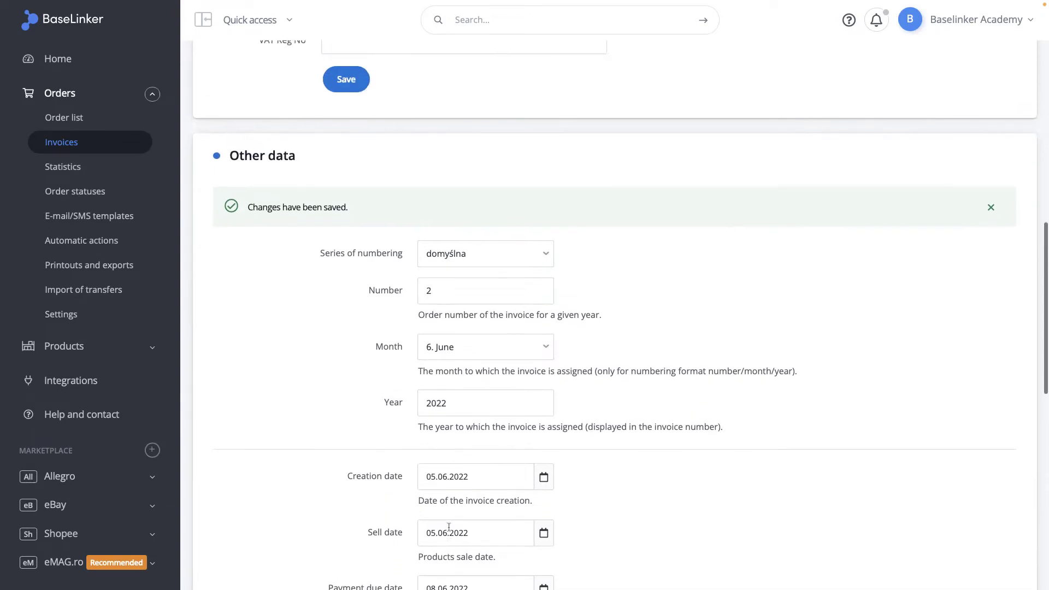
{"action": "scroll", "coordinate": [449, 527], "scroll_direction": "up", "scroll_amount": 7}
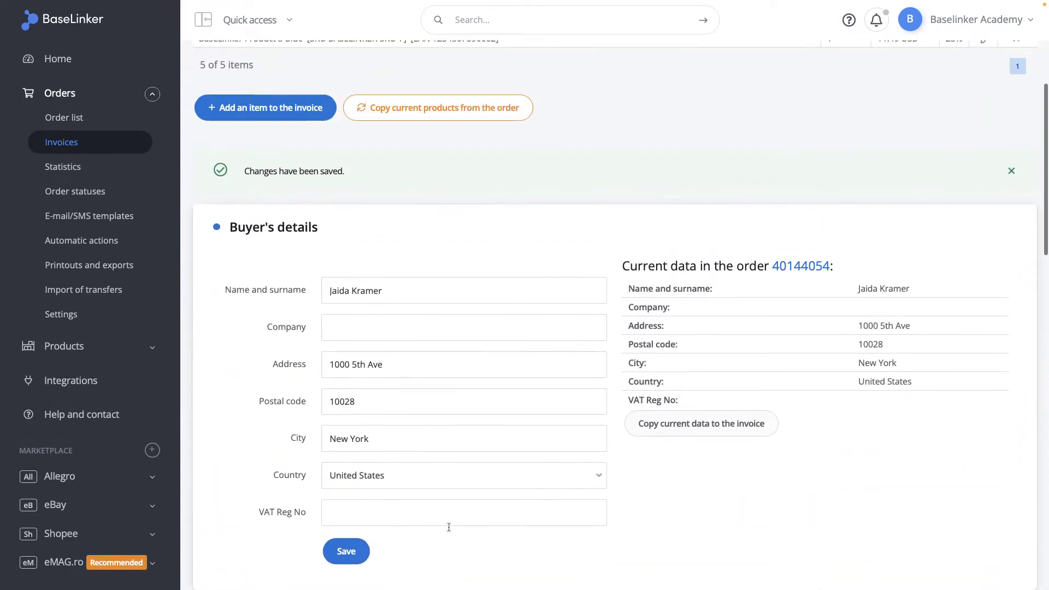
{"action": "scroll", "coordinate": [454, 523], "scroll_direction": "up", "scroll_amount": 4}
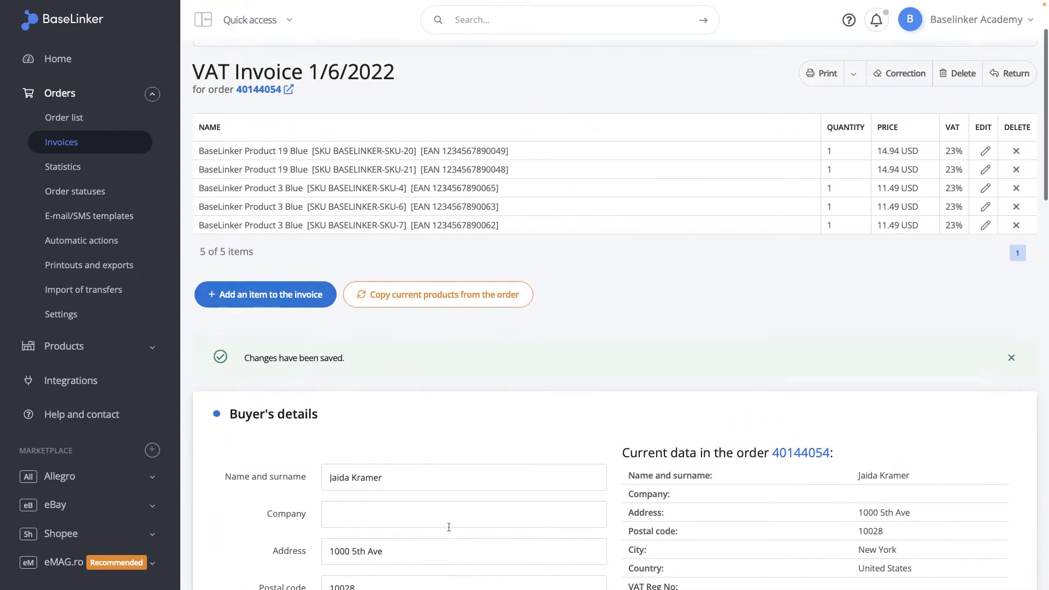
{"action": "scroll", "coordinate": [448, 527], "scroll_direction": "up", "scroll_amount": 1}
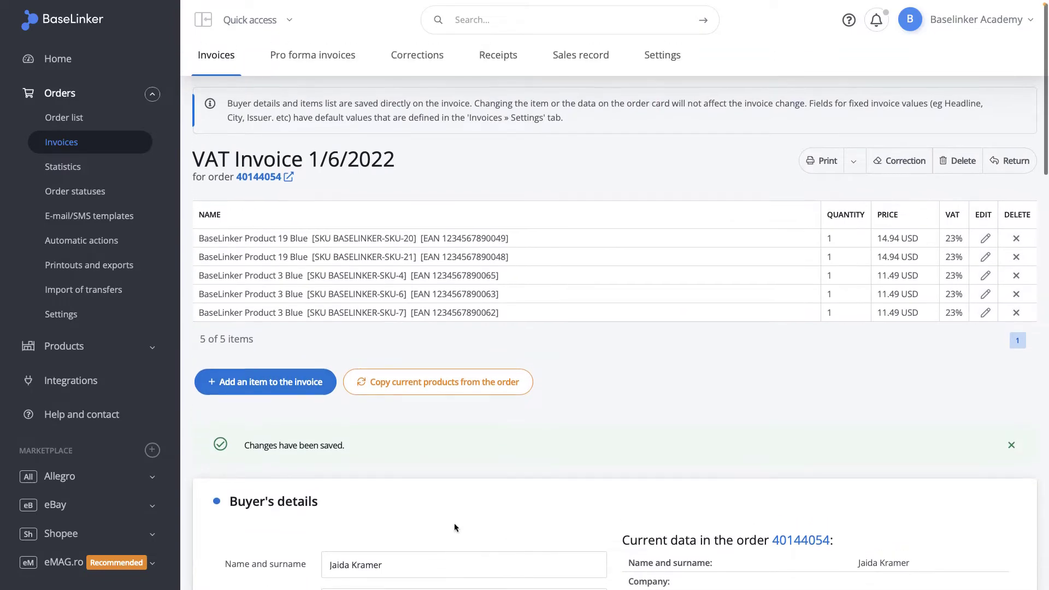
{"action": "left_click", "coordinate": [816, 164]}
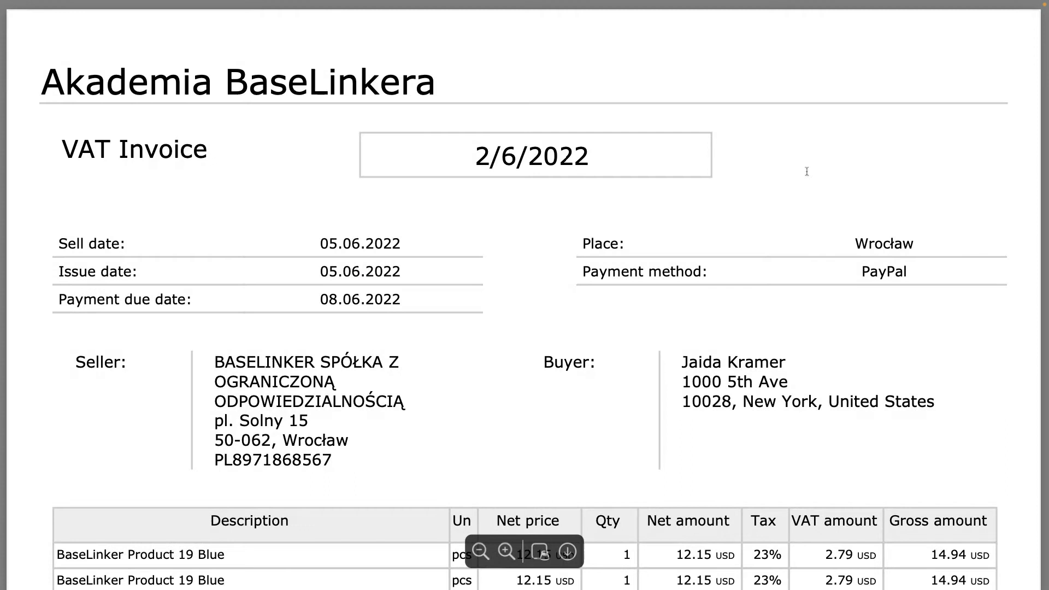
{"action": "left_click_drag", "start_coordinate": [490, 157], "coordinate": [476, 159]}
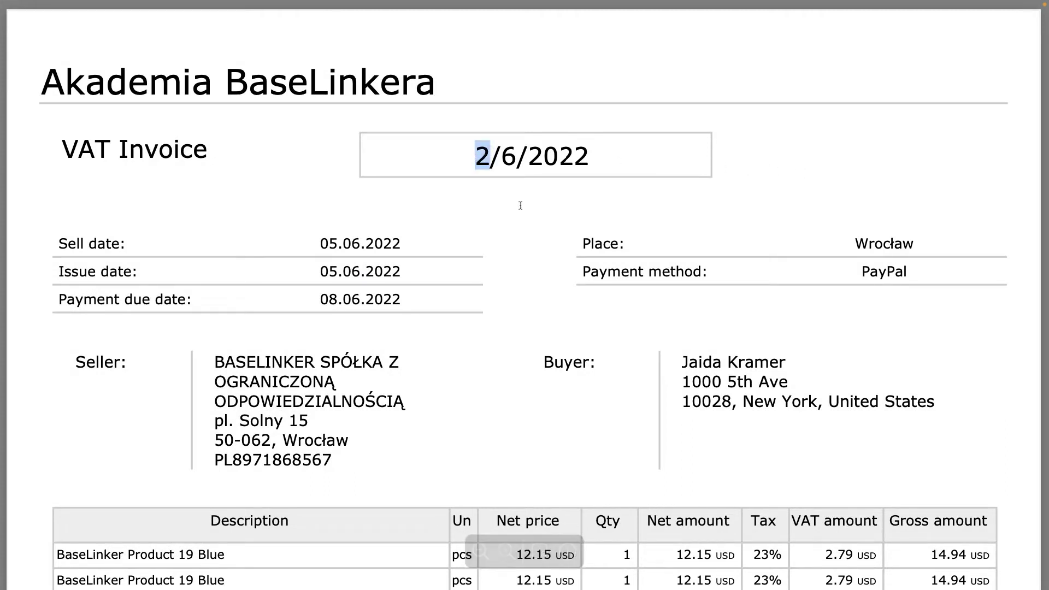
{"action": "scroll", "coordinate": [520, 205], "scroll_direction": "down", "scroll_amount": 2}
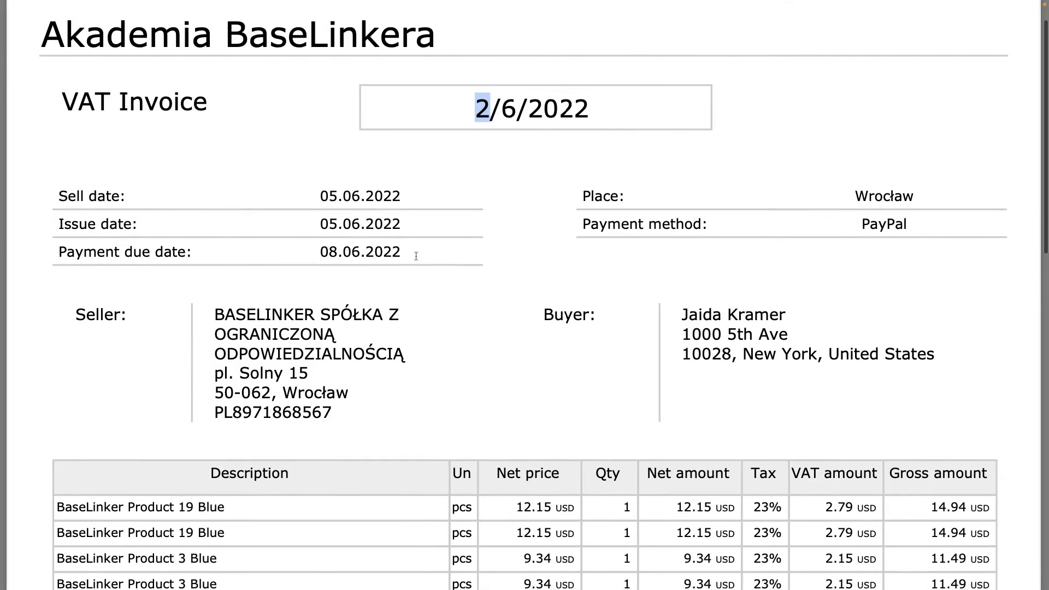
{"action": "left_click_drag", "start_coordinate": [416, 255], "coordinate": [308, 256]}
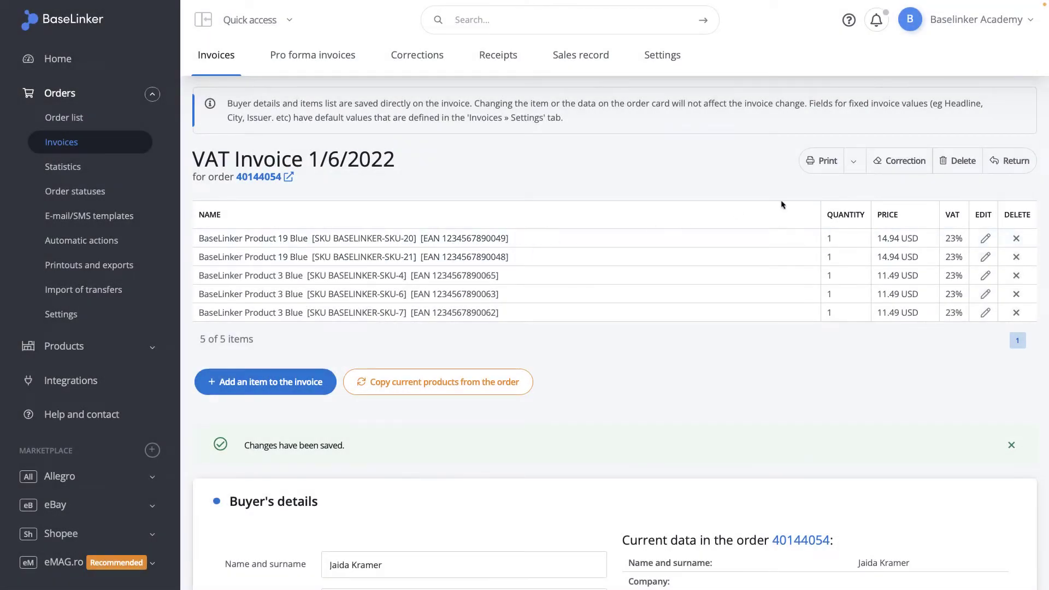
Step: Return to the invoice list and start a correction for 2/6/2022, then dismiss it
{"action": "left_click", "coordinate": [1010, 163]}
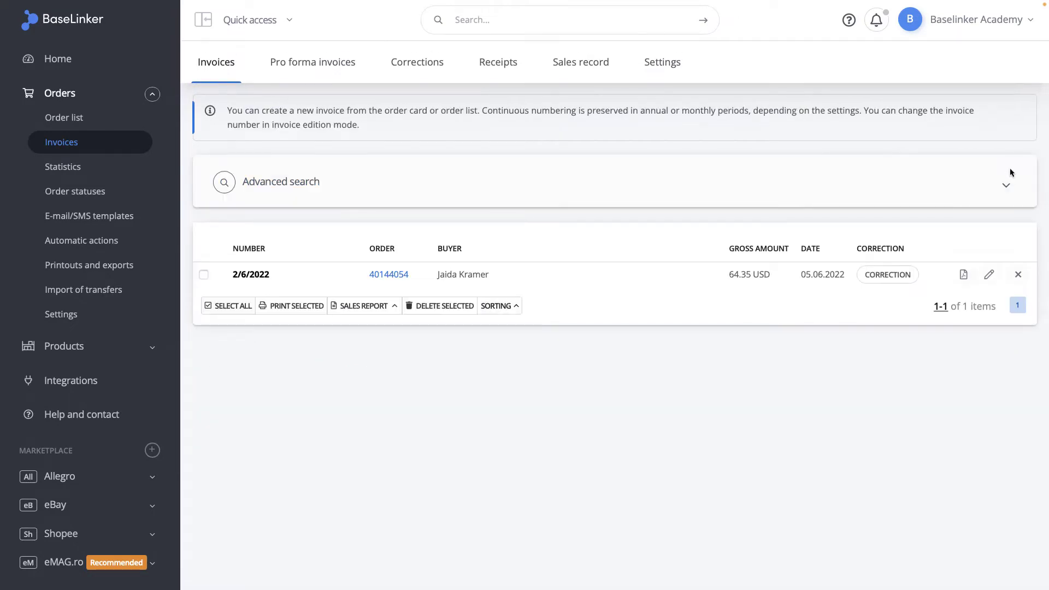
{"action": "left_click", "coordinate": [204, 275]}
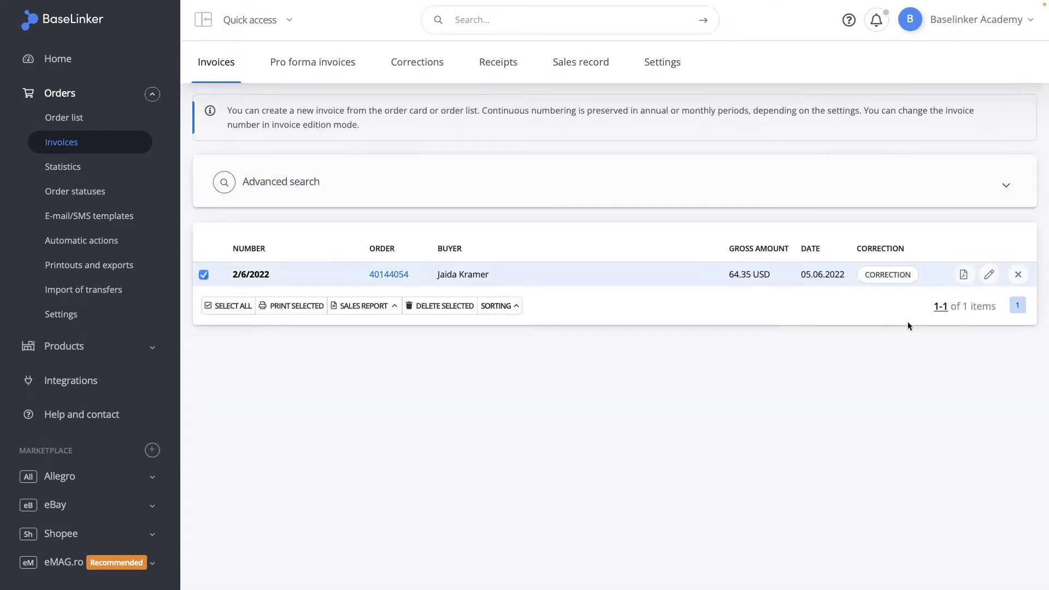
{"action": "left_click", "coordinate": [900, 281]}
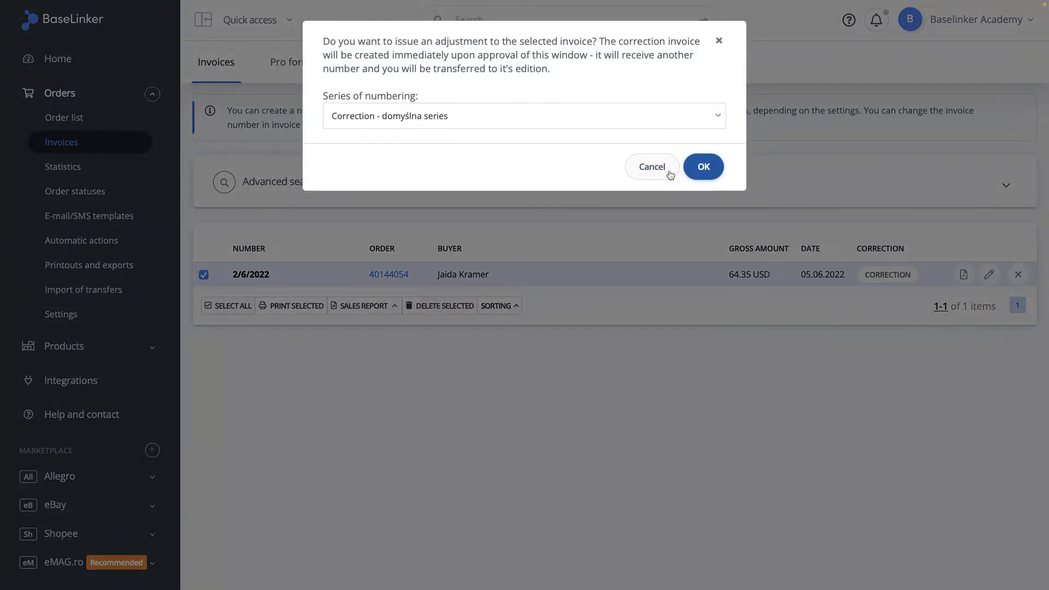
{"action": "left_click", "coordinate": [652, 167]}
Step: Issue correction 1/6/2022/K from invoice 2/6/2022's edit page in the domyślna series
{"action": "left_click", "coordinate": [985, 274]}
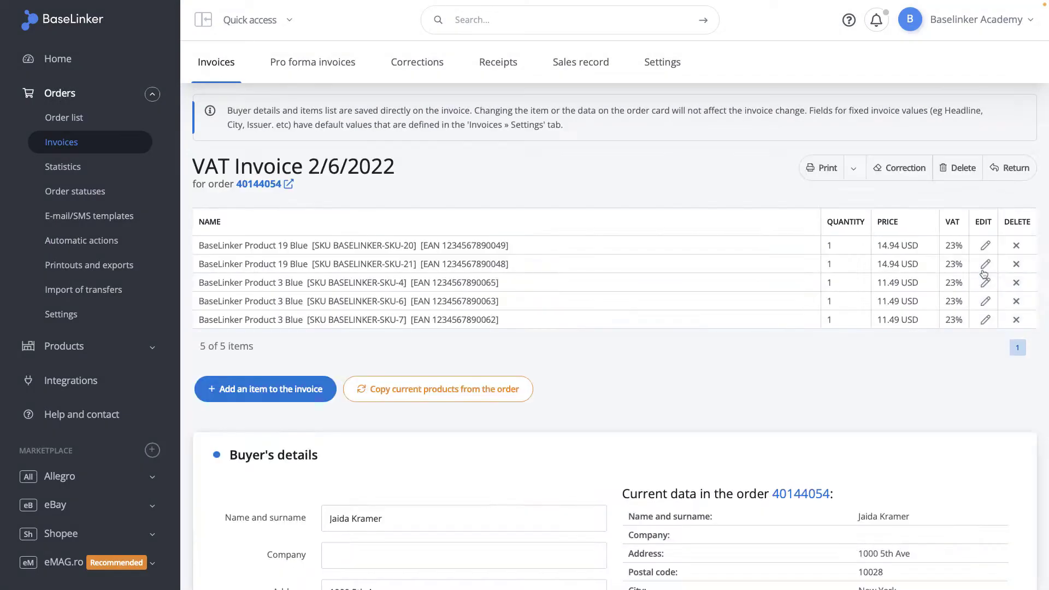
{"action": "left_click", "coordinate": [890, 172]}
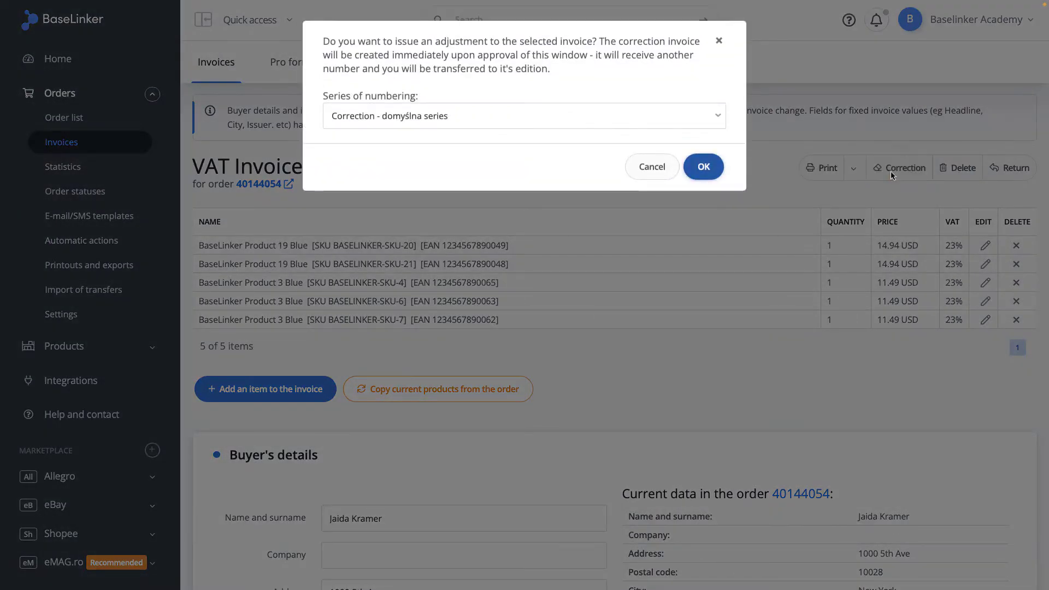
{"action": "left_click", "coordinate": [704, 167]}
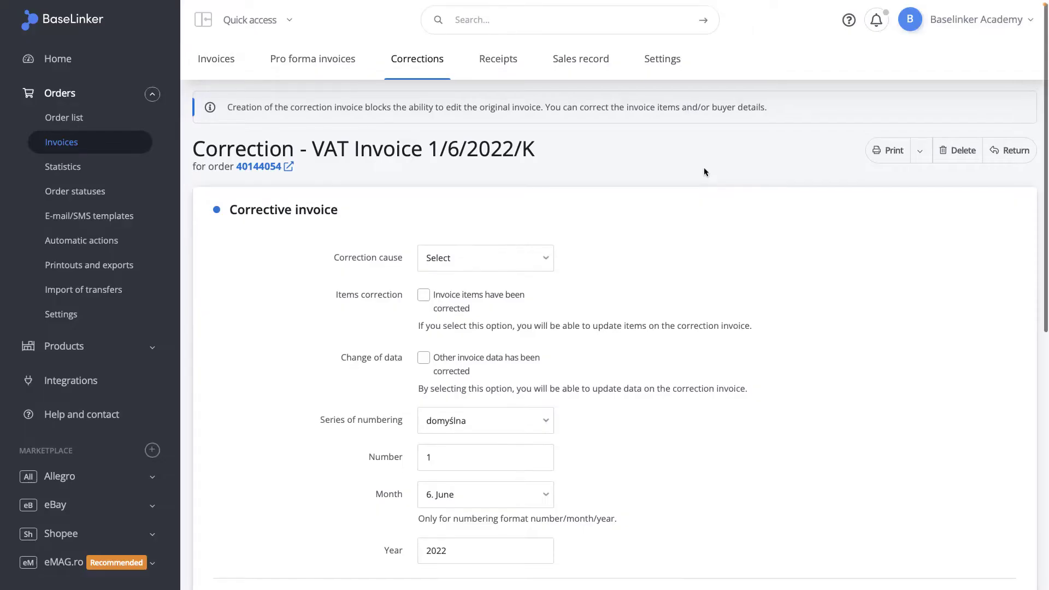
Step: Set the correction cause to prepayments return
{"action": "scroll", "coordinate": [703, 167], "scroll_direction": "down", "scroll_amount": 1}
{"action": "left_click", "coordinate": [516, 204]}
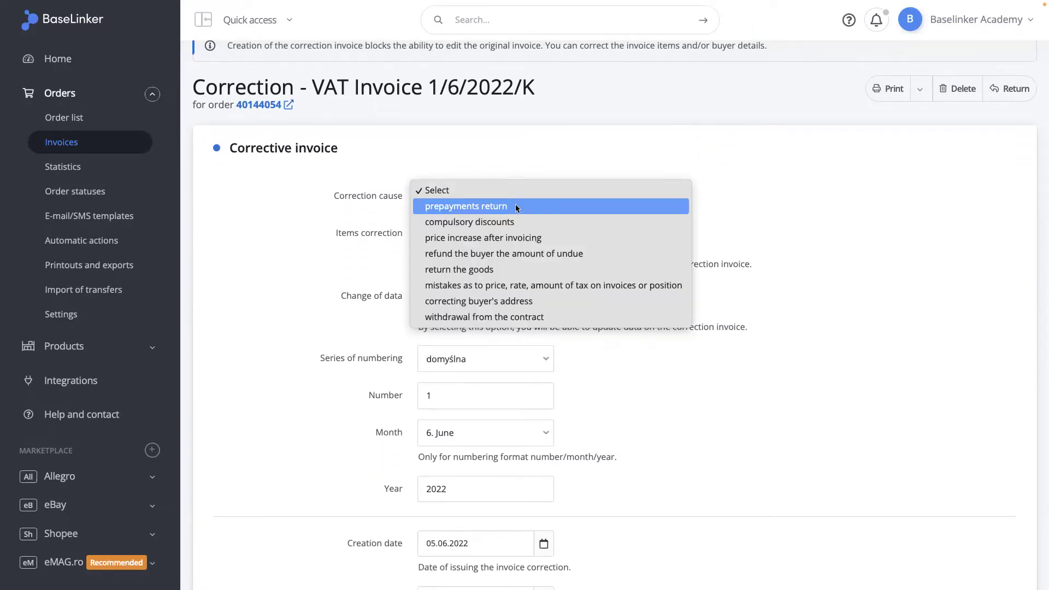
{"action": "key", "text": "Down"}
{"action": "key", "text": "Down"}
{"action": "key", "text": "Down"}
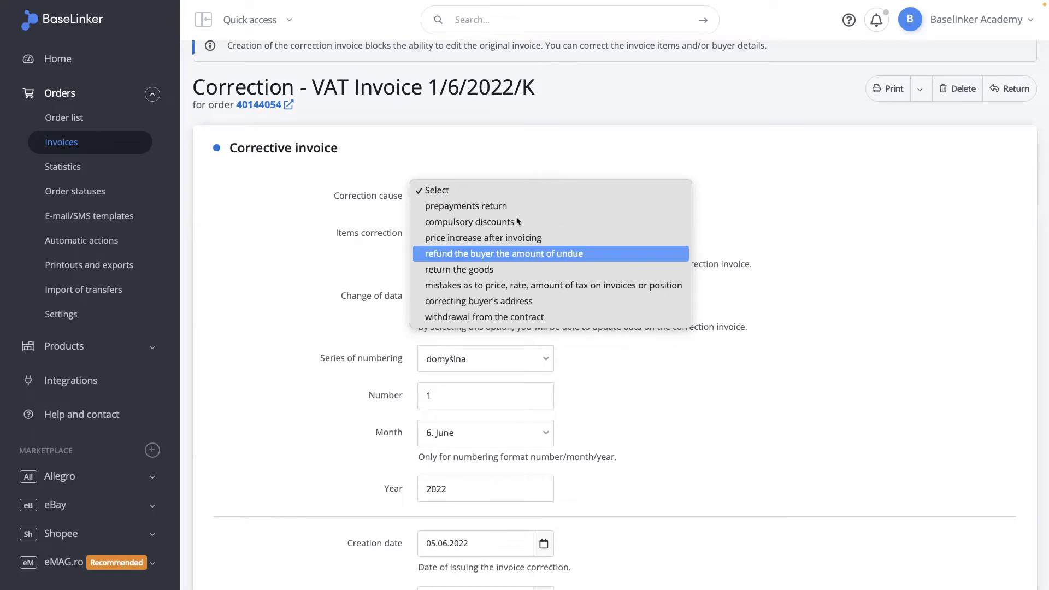
{"action": "key", "text": "Up"}
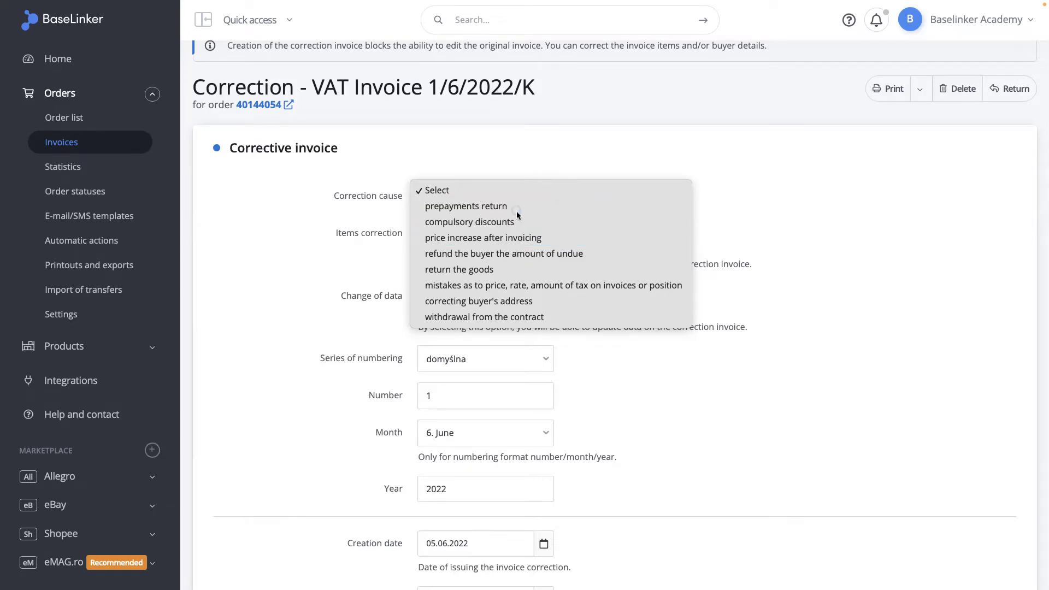
{"action": "left_click", "coordinate": [516, 211]}
Step: Keep the domyślna series, number 1 and June month, then save the correction
{"action": "scroll", "coordinate": [514, 234], "scroll_direction": "down", "scroll_amount": 1}
{"action": "scroll", "coordinate": [513, 234], "scroll_direction": "down", "scroll_amount": 2}
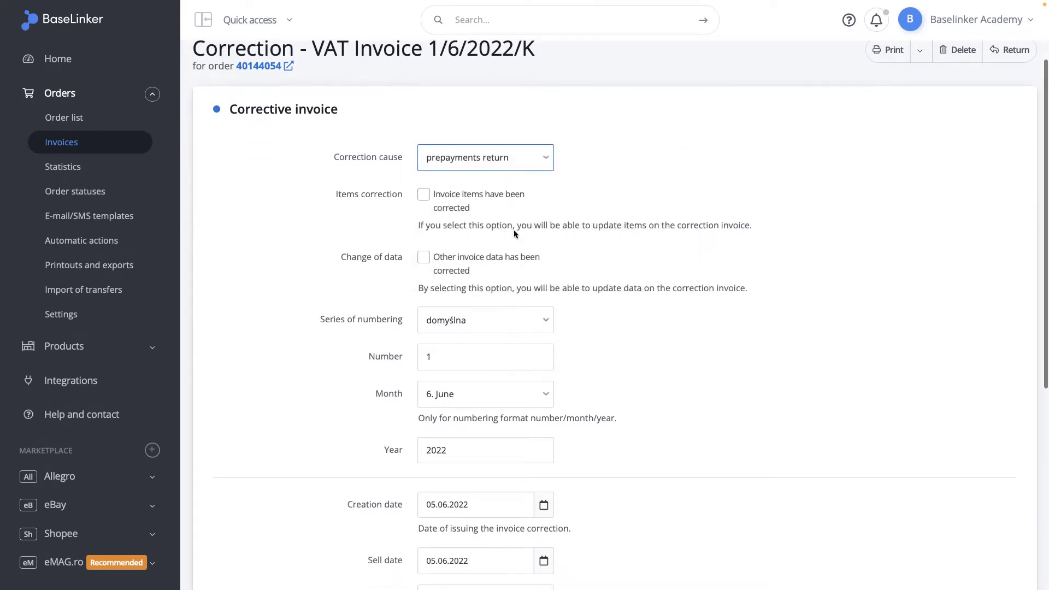
{"action": "scroll", "coordinate": [513, 233], "scroll_direction": "down", "scroll_amount": 3}
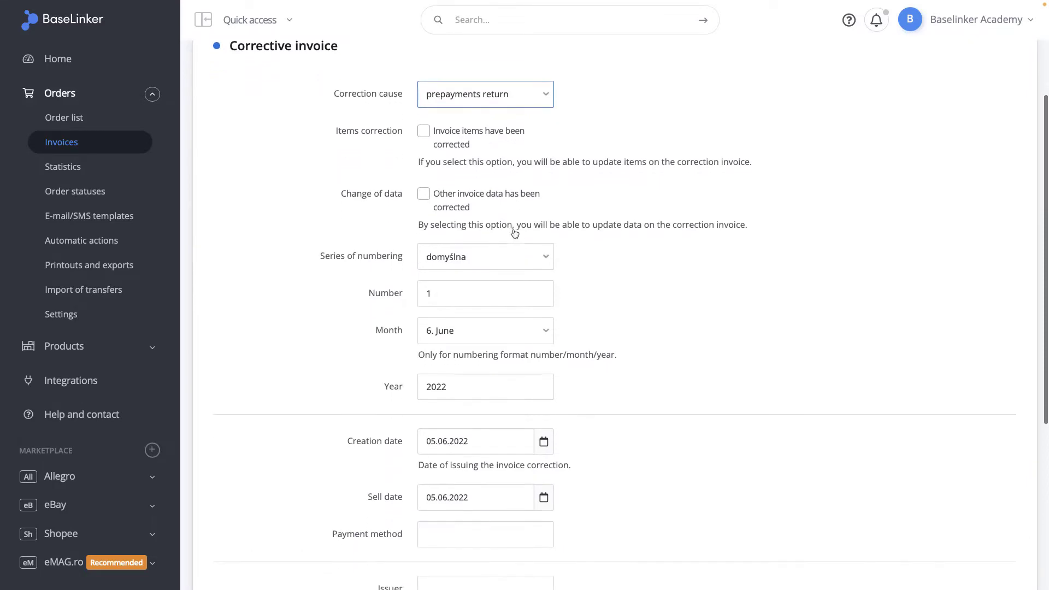
{"action": "scroll", "coordinate": [510, 230], "scroll_direction": "down", "scroll_amount": 2}
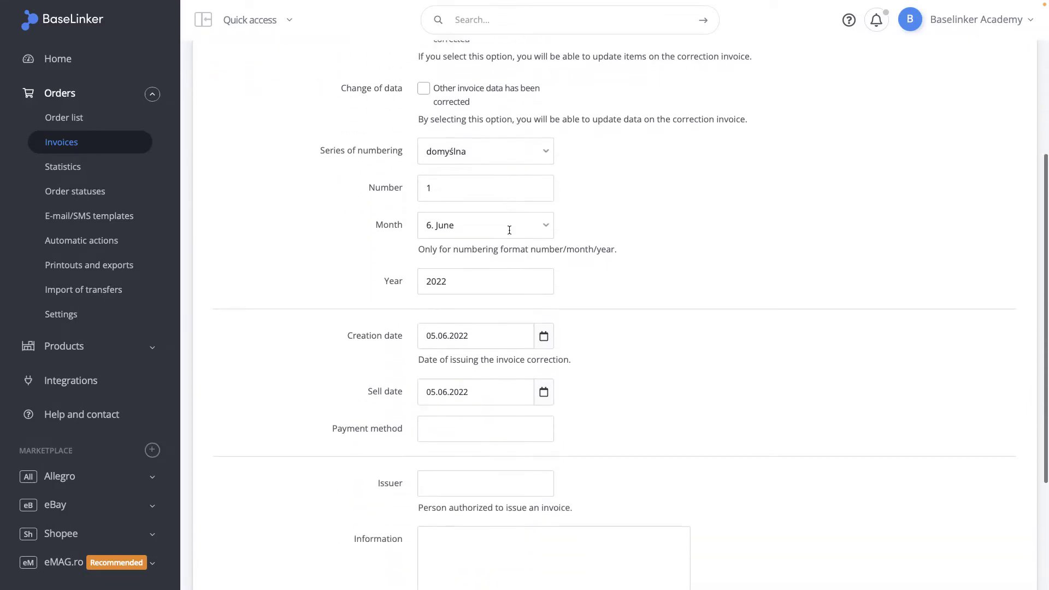
{"action": "scroll", "coordinate": [509, 230], "scroll_direction": "down", "scroll_amount": 1}
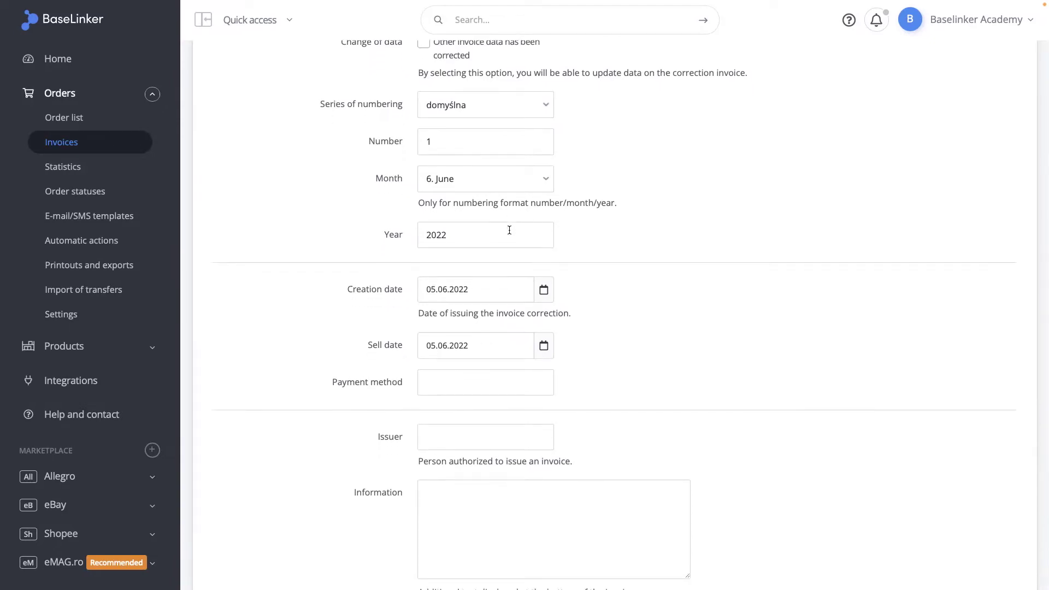
{"action": "left_click", "coordinate": [494, 114]}
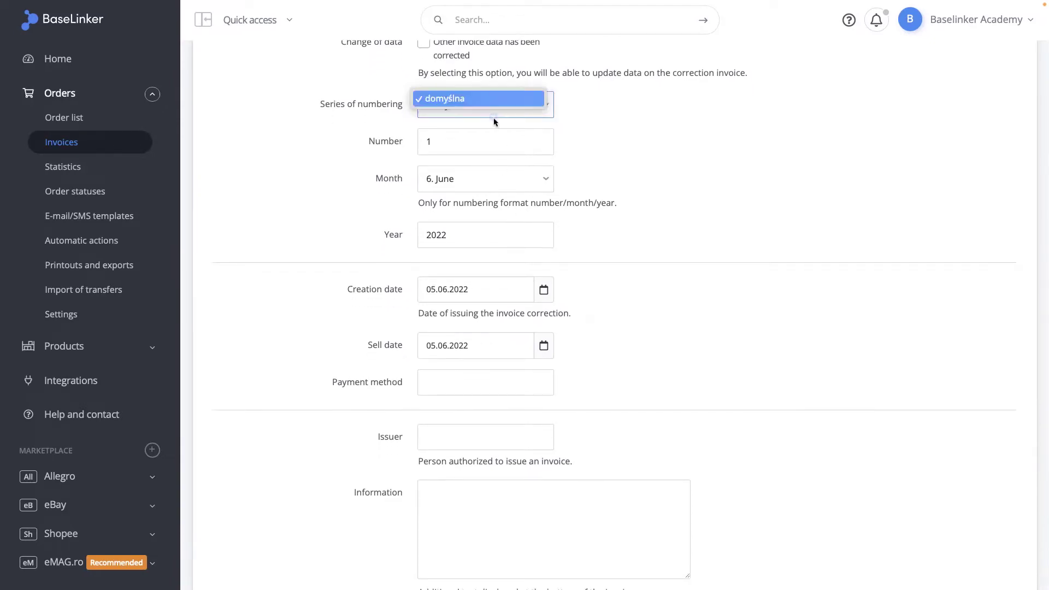
{"action": "left_click", "coordinate": [481, 148]}
{"action": "left_click", "coordinate": [481, 152]}
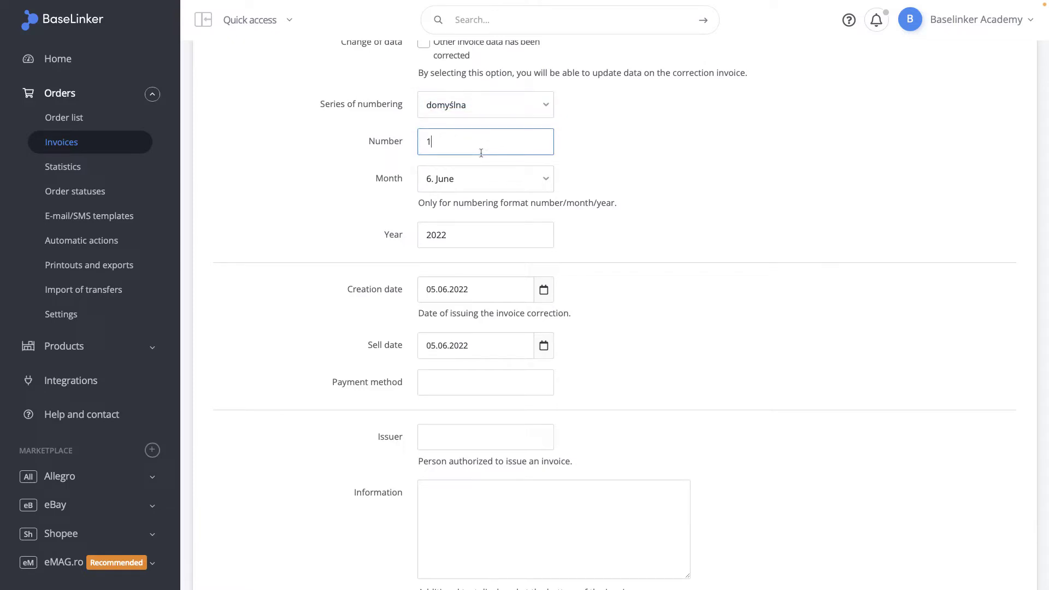
{"action": "left_click", "coordinate": [489, 189]}
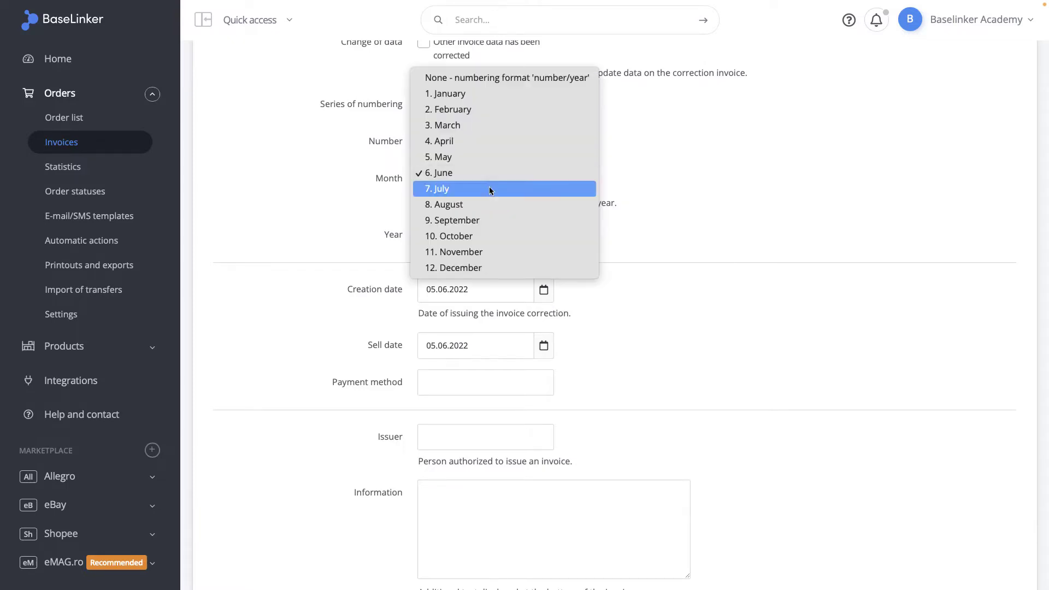
{"action": "left_click", "coordinate": [487, 172]}
{"action": "scroll", "coordinate": [490, 216], "scroll_direction": "down", "scroll_amount": 2}
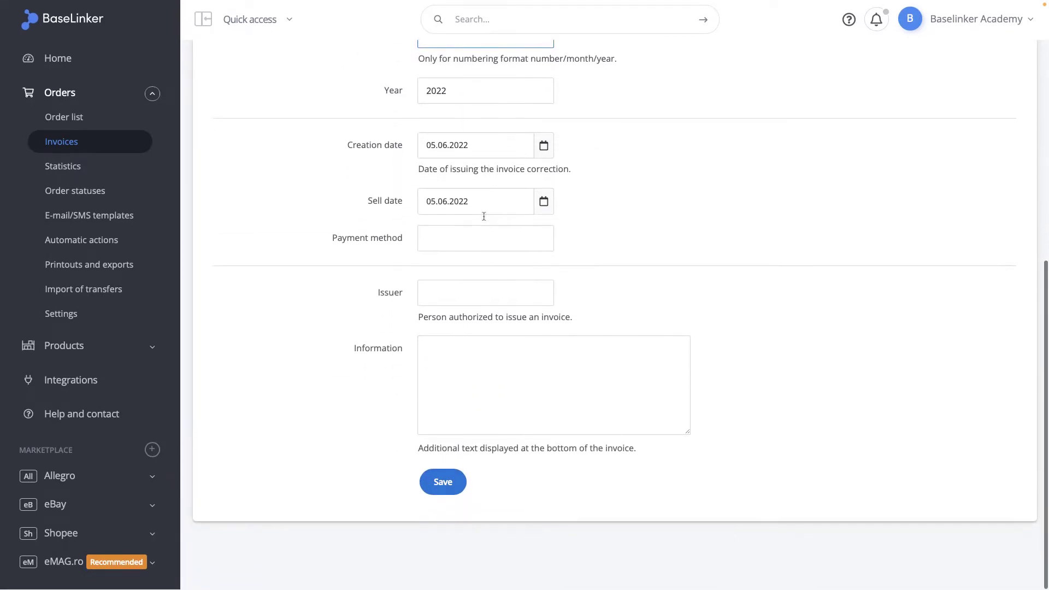
{"action": "left_click", "coordinate": [482, 350]}
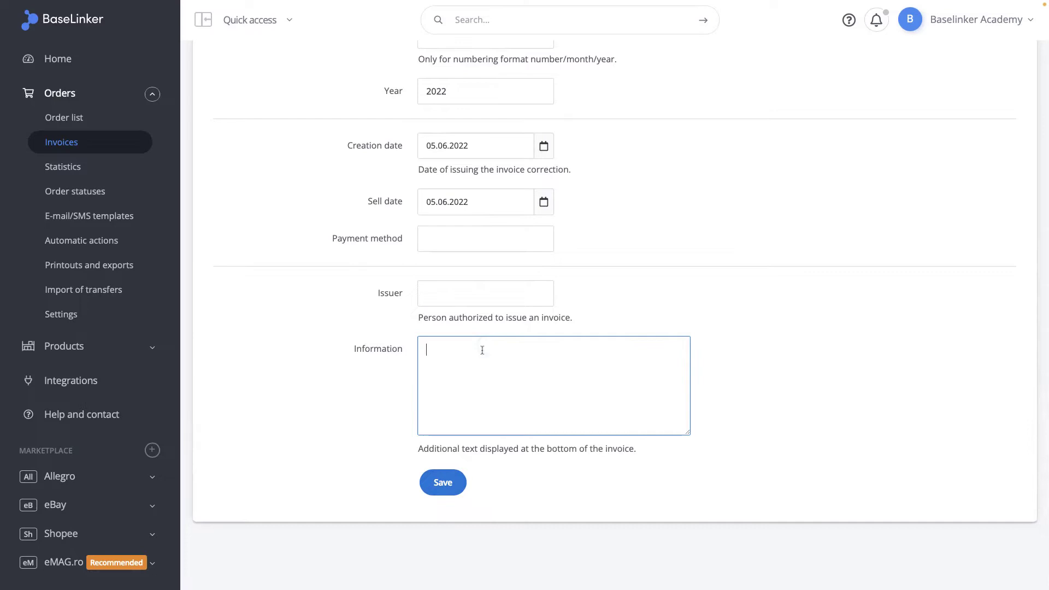
{"action": "left_click", "coordinate": [455, 484]}
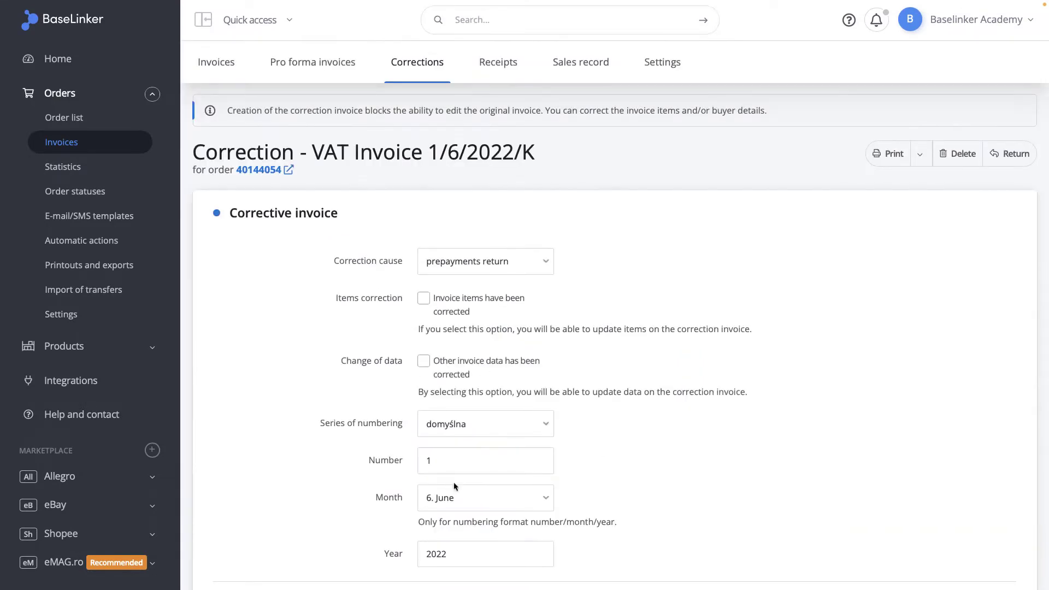
{"action": "left_click", "coordinate": [920, 155]}
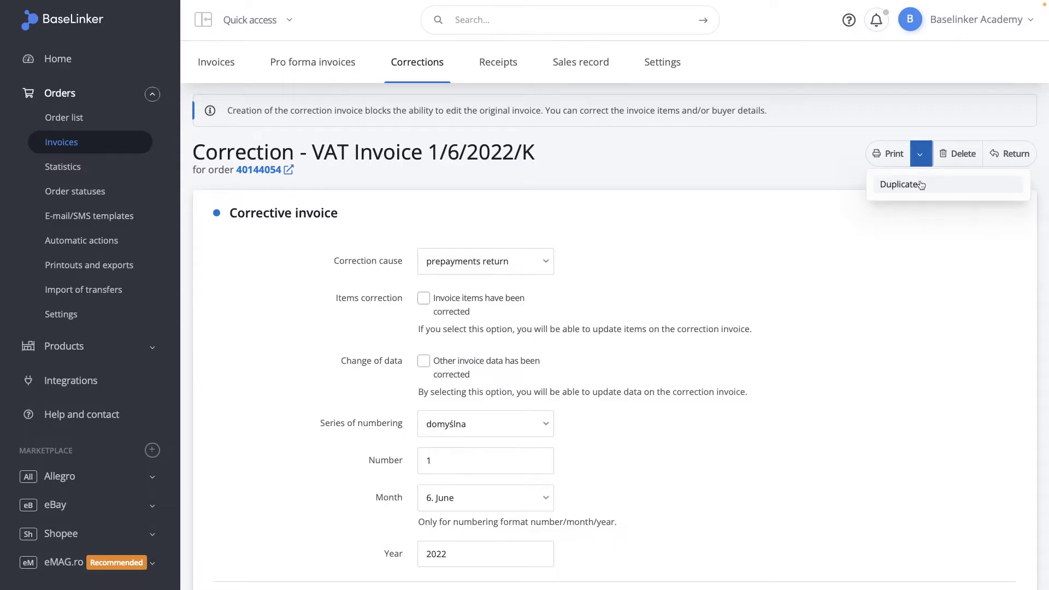
{"action": "left_click", "coordinate": [920, 184]}
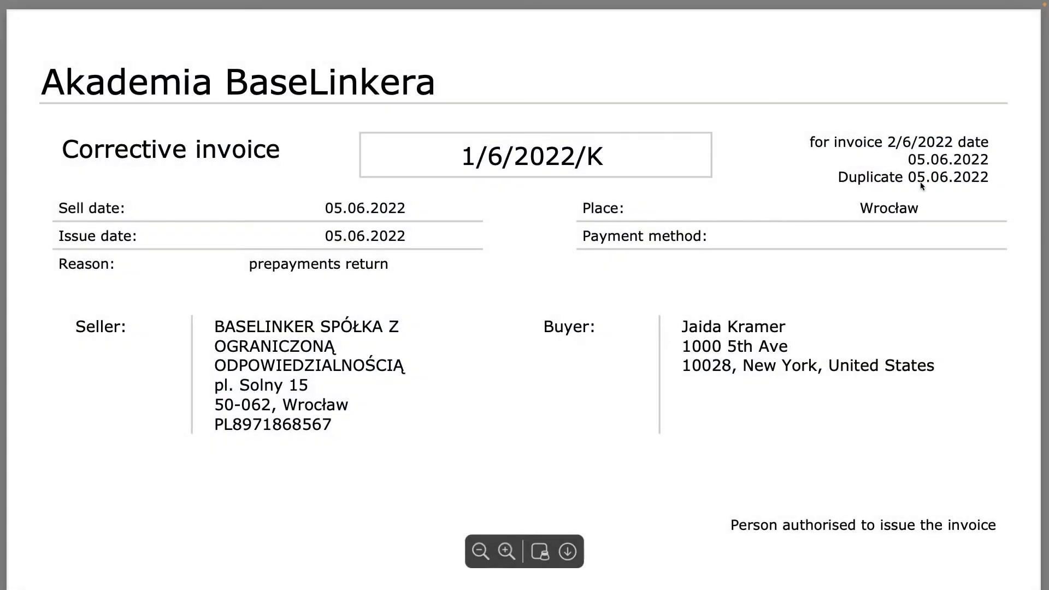
{"action": "scroll", "coordinate": [920, 186], "scroll_direction": "down", "scroll_amount": 3}
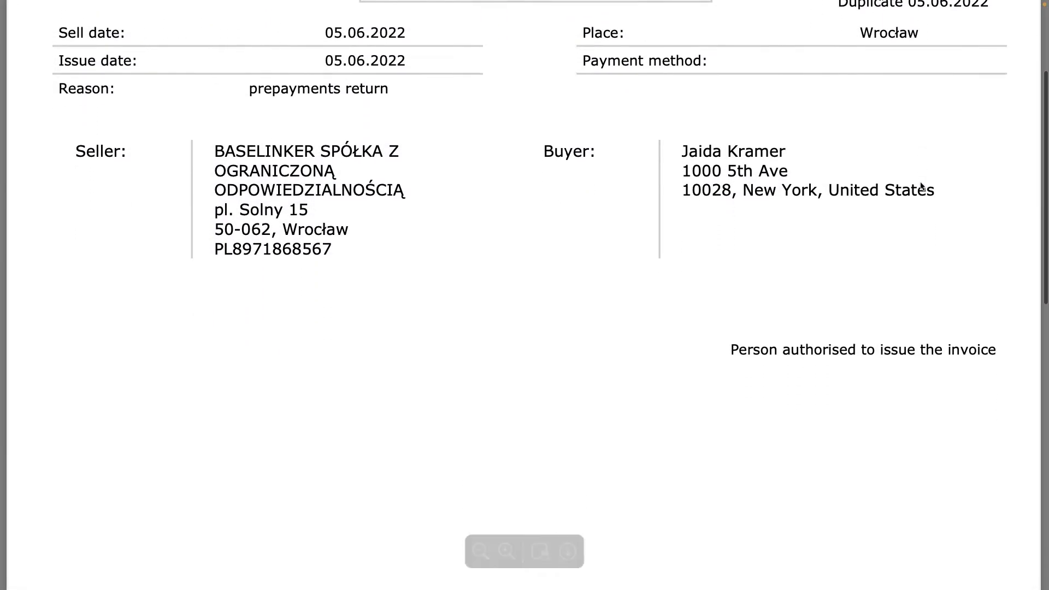
{"action": "scroll", "coordinate": [921, 186], "scroll_direction": "up", "scroll_amount": 3}
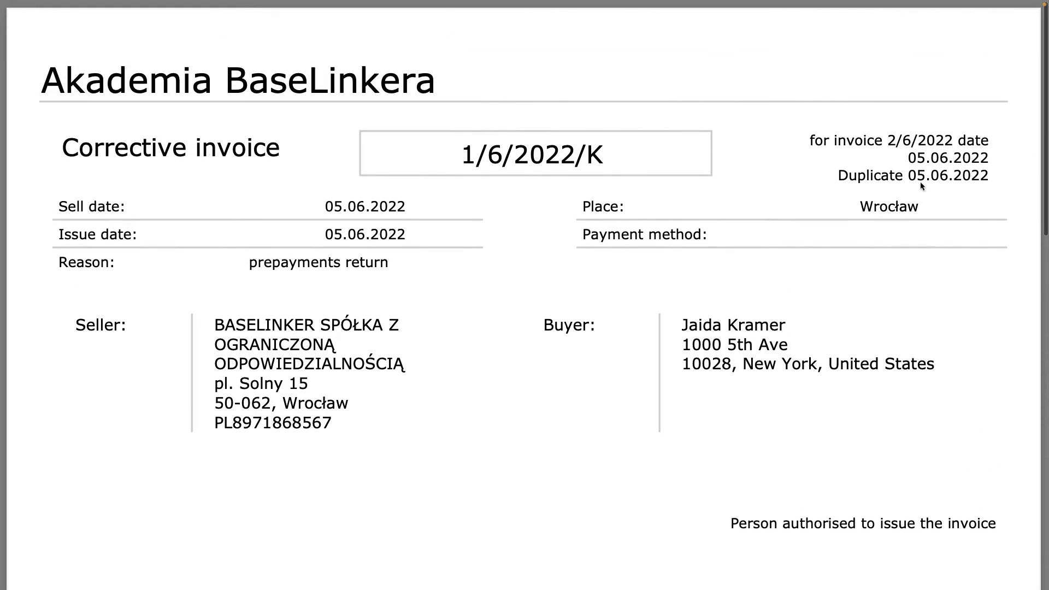
{"action": "key", "text": "super+w"}
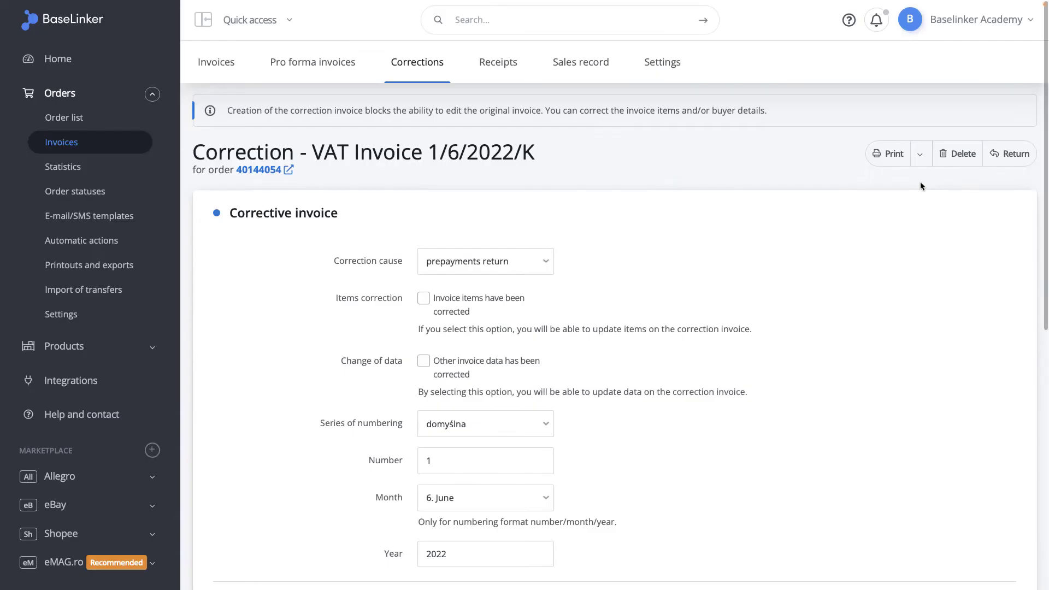
Step: Return to the corrections list and preview correction 1/6/2022/K's document
{"action": "left_click", "coordinate": [990, 157]}
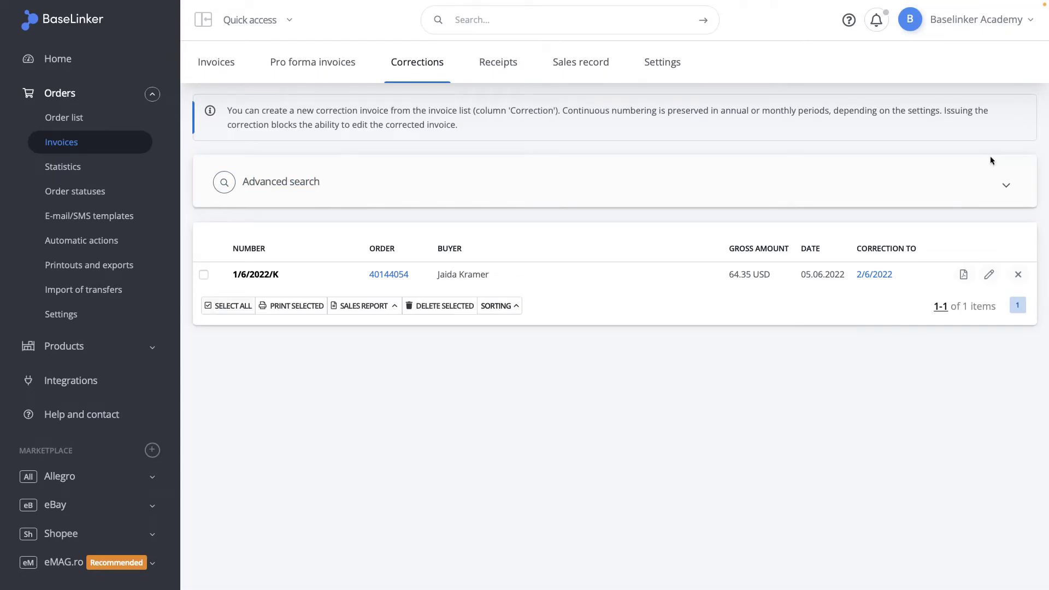
{"action": "left_click", "coordinate": [271, 275]}
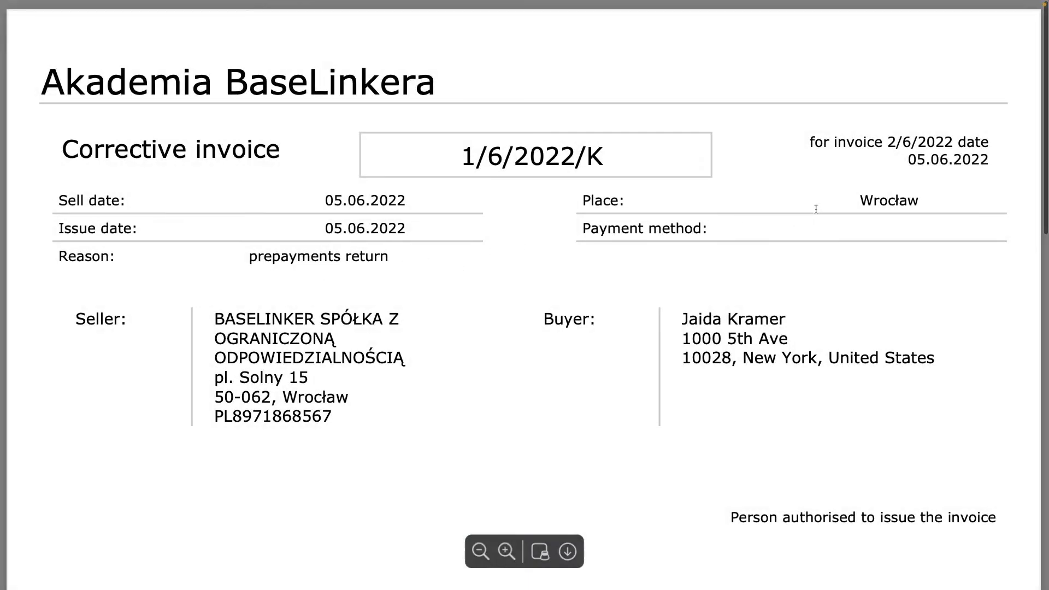
{"action": "scroll", "coordinate": [816, 210], "scroll_direction": "down", "scroll_amount": 3}
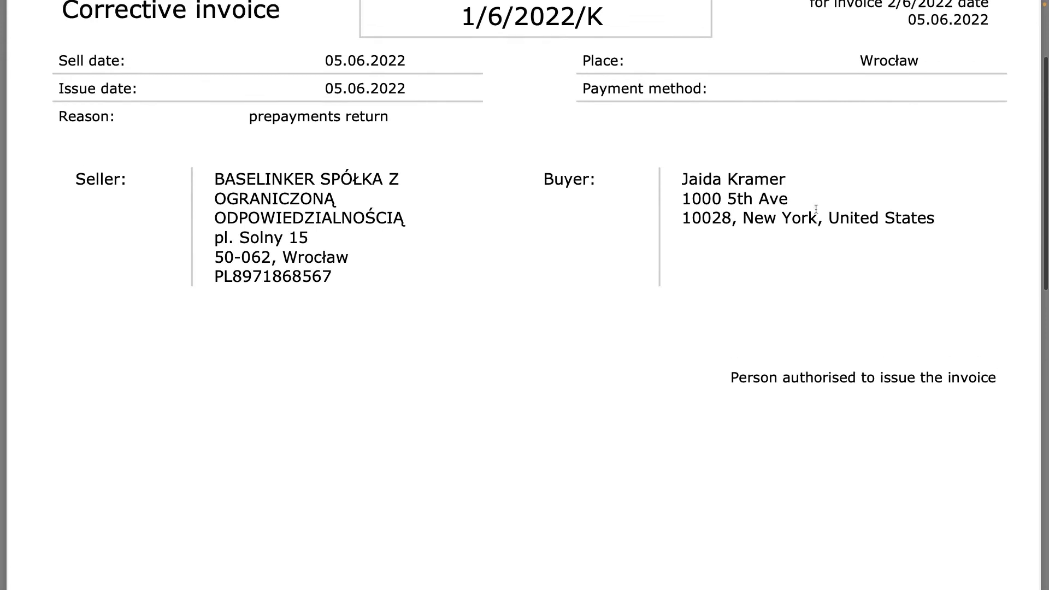
{"action": "scroll", "coordinate": [815, 210], "scroll_direction": "up", "scroll_amount": 3}
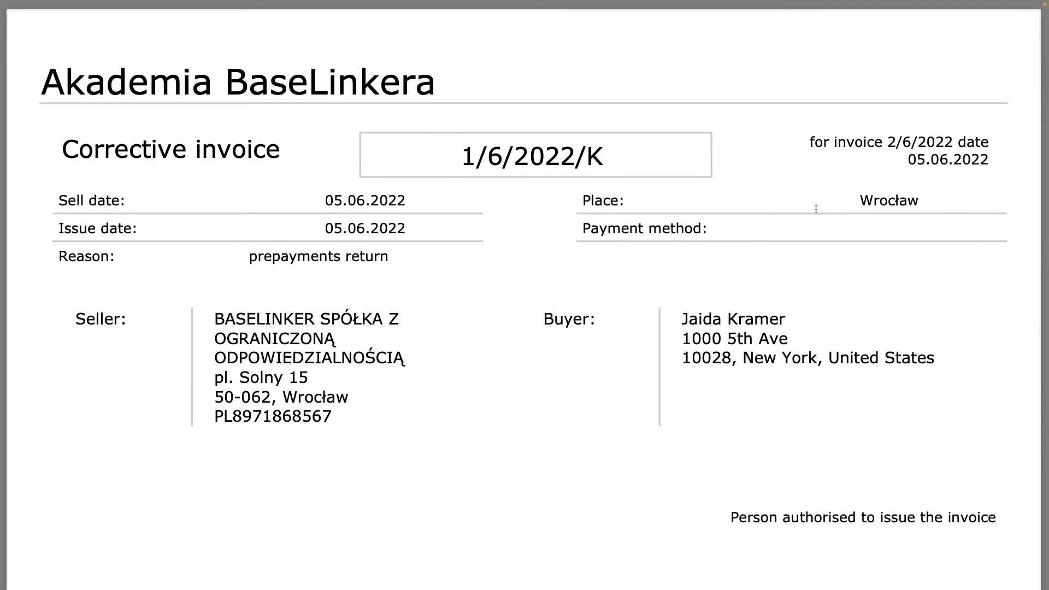
{"action": "key", "text": "Escape"}
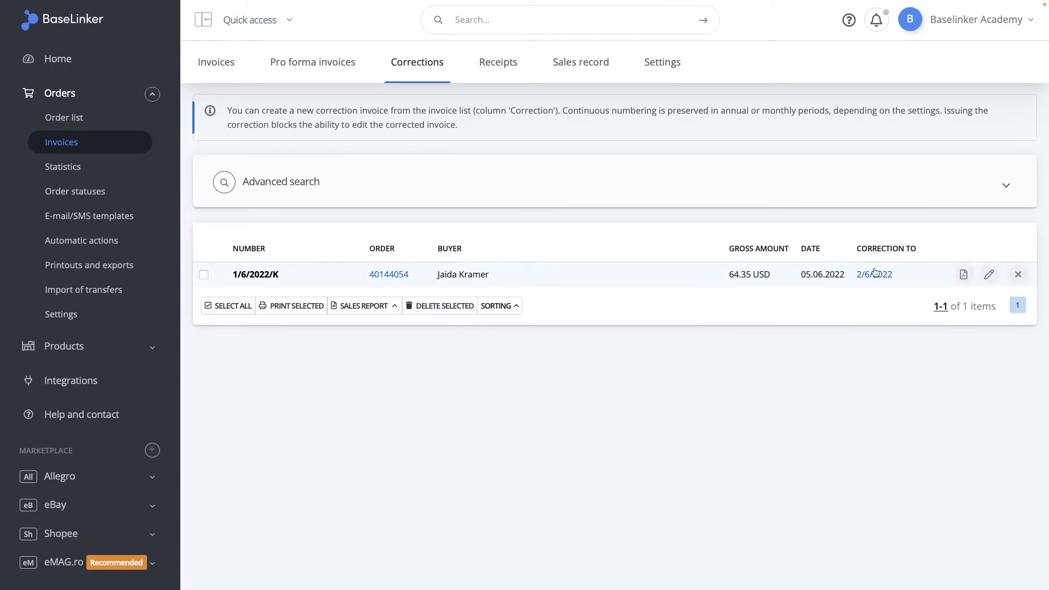
Step: Switch to the invoice list, where invoice 2/6/2022 shows correction 1/6/2022/K
{"action": "left_click_drag", "start_coordinate": [901, 275], "coordinate": [856, 278]}
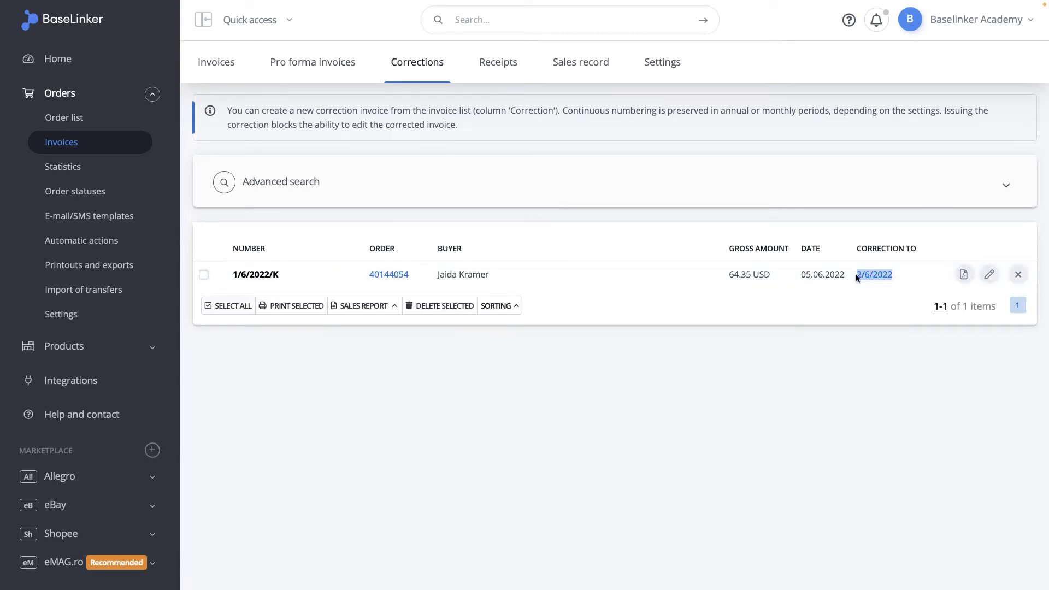
{"action": "left_click", "coordinate": [234, 67]}
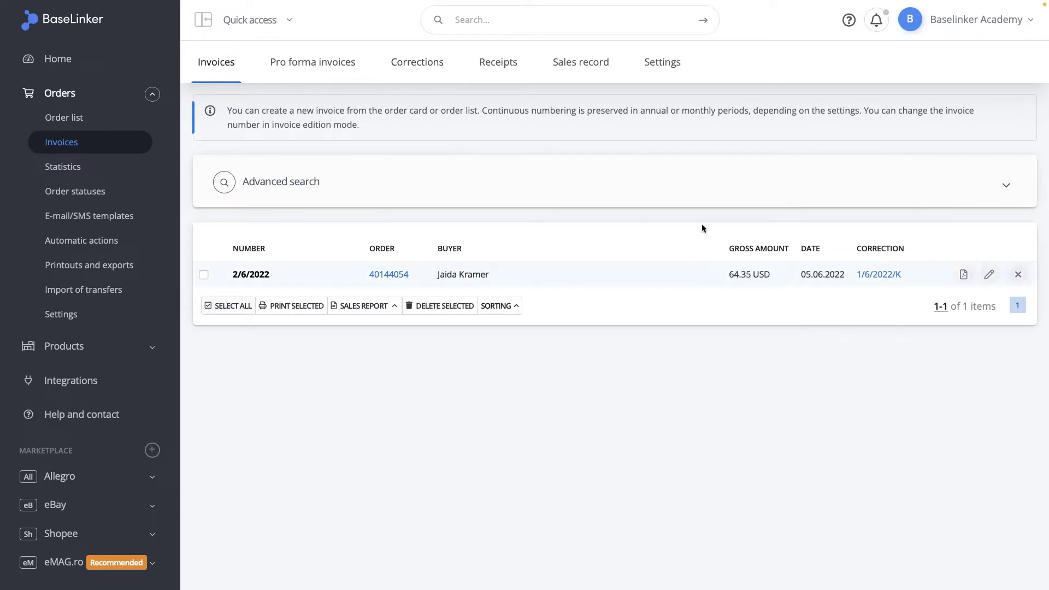
{"action": "left_click_drag", "start_coordinate": [855, 277], "coordinate": [892, 281]}
{"action": "left_click", "coordinate": [906, 275]}
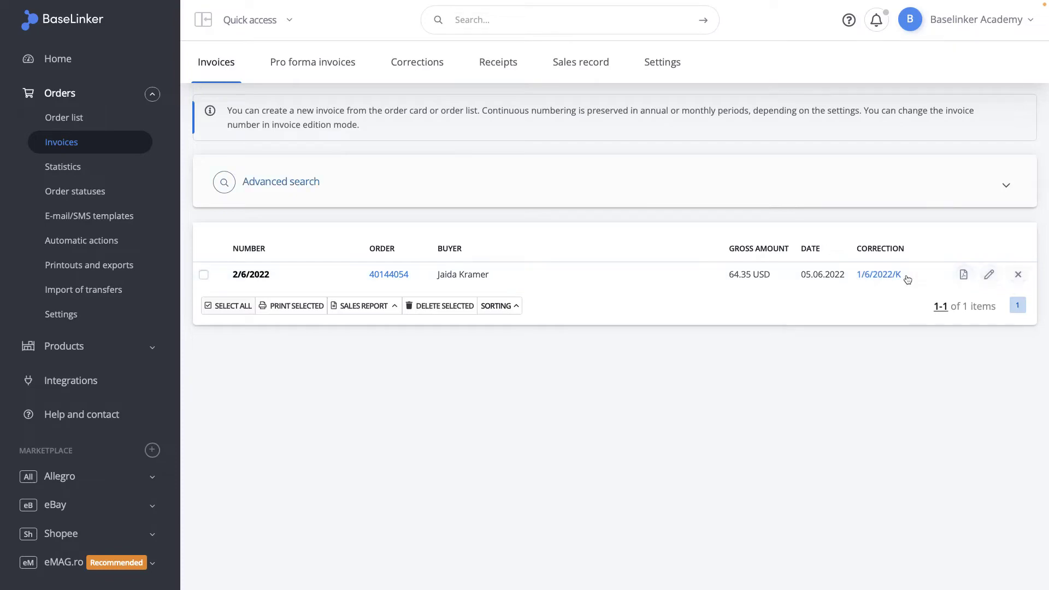
Step: Filter orders by 'Receipt created' and open receipt 1/6/2022/P of order 40145790 for editing
{"action": "left_click", "coordinate": [120, 125]}
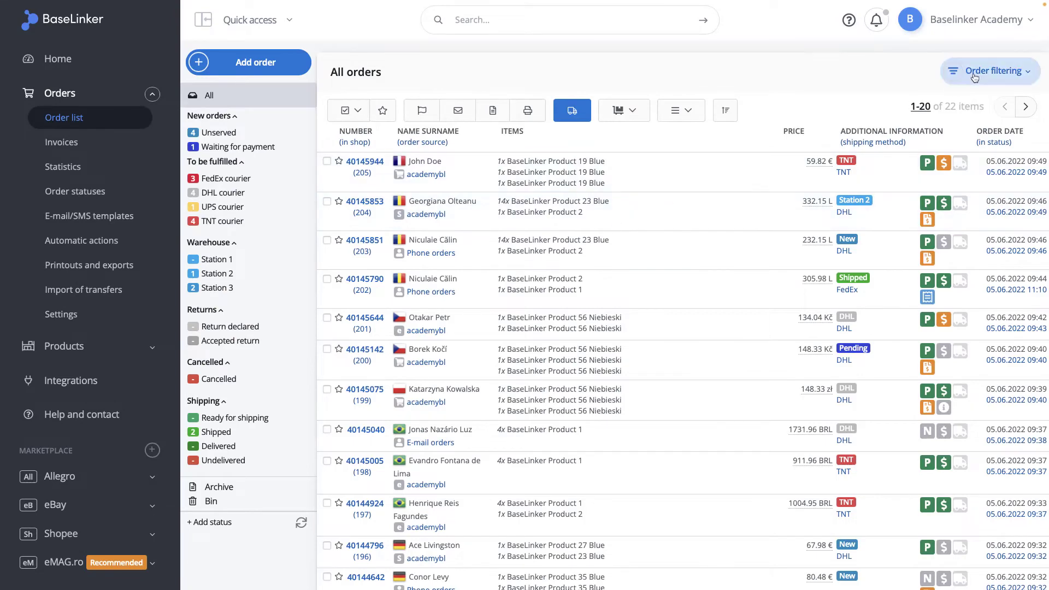
{"action": "left_click", "coordinate": [974, 75]}
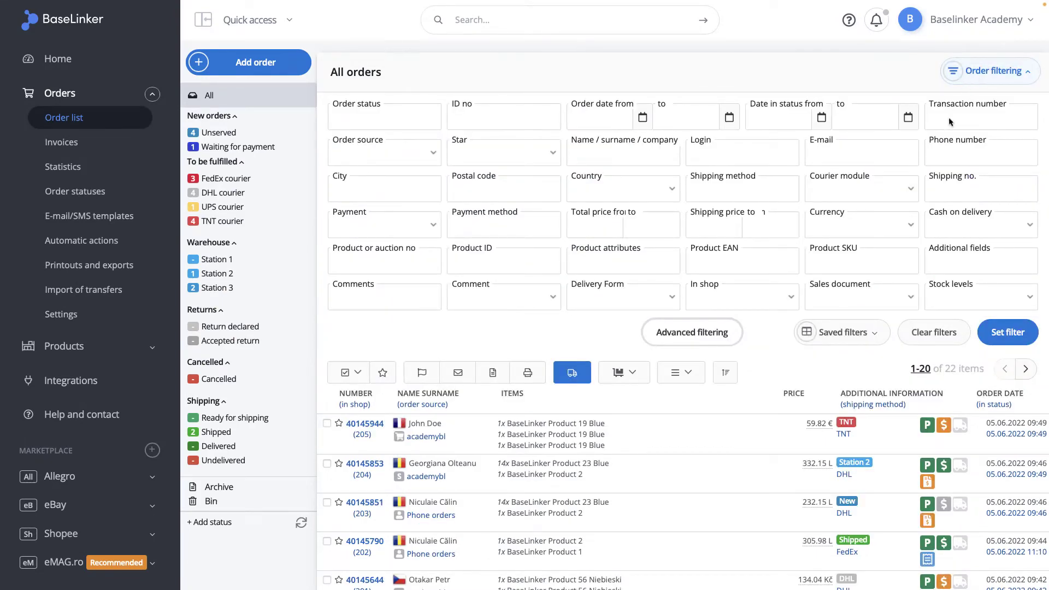
{"action": "left_click", "coordinate": [850, 296]}
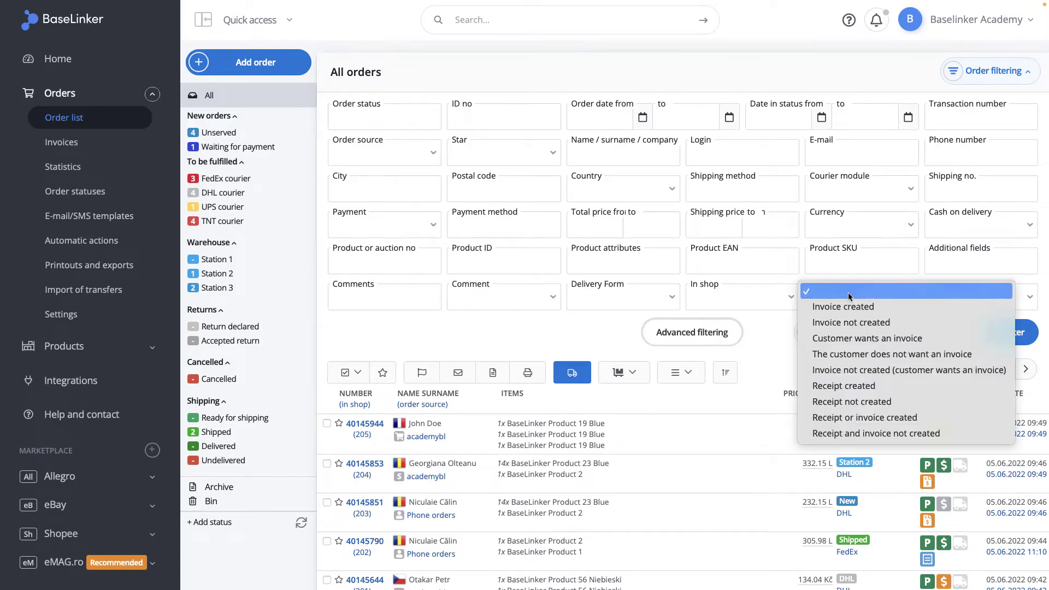
{"action": "left_click", "coordinate": [870, 384]}
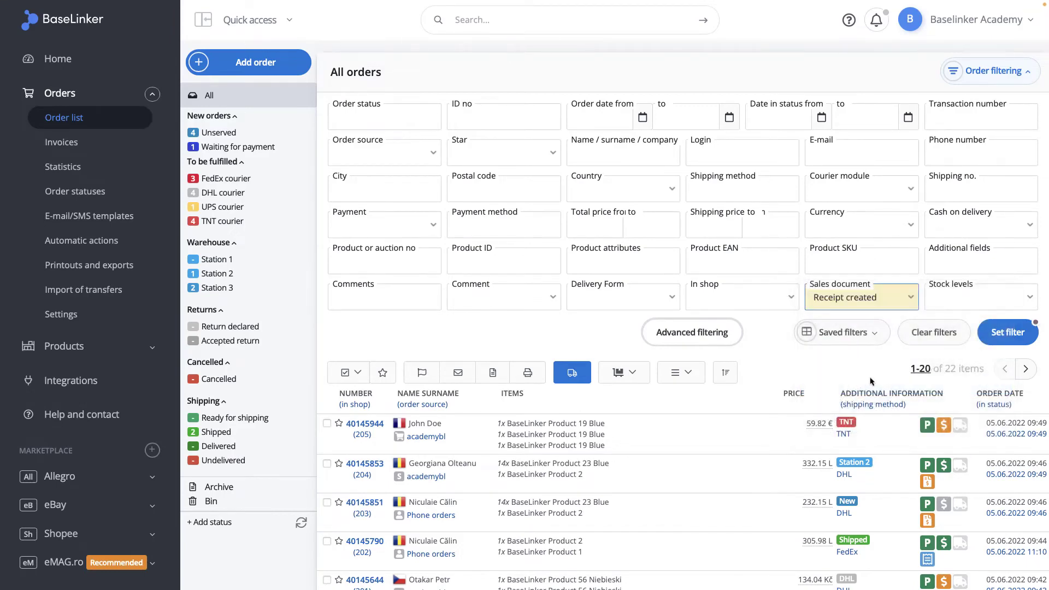
{"action": "left_click", "coordinate": [997, 333]}
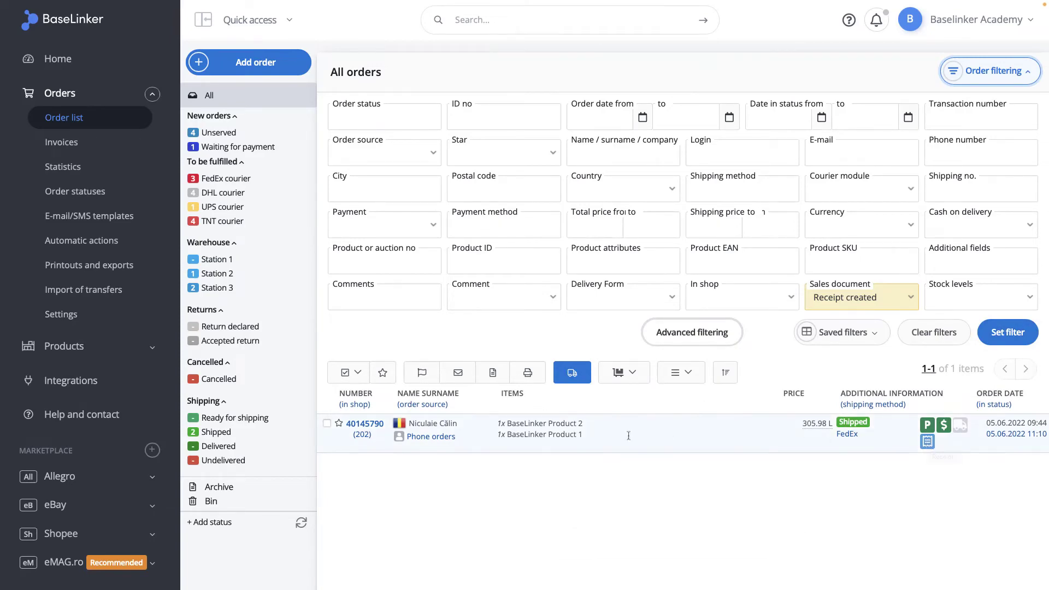
{"action": "left_click", "coordinate": [365, 424]}
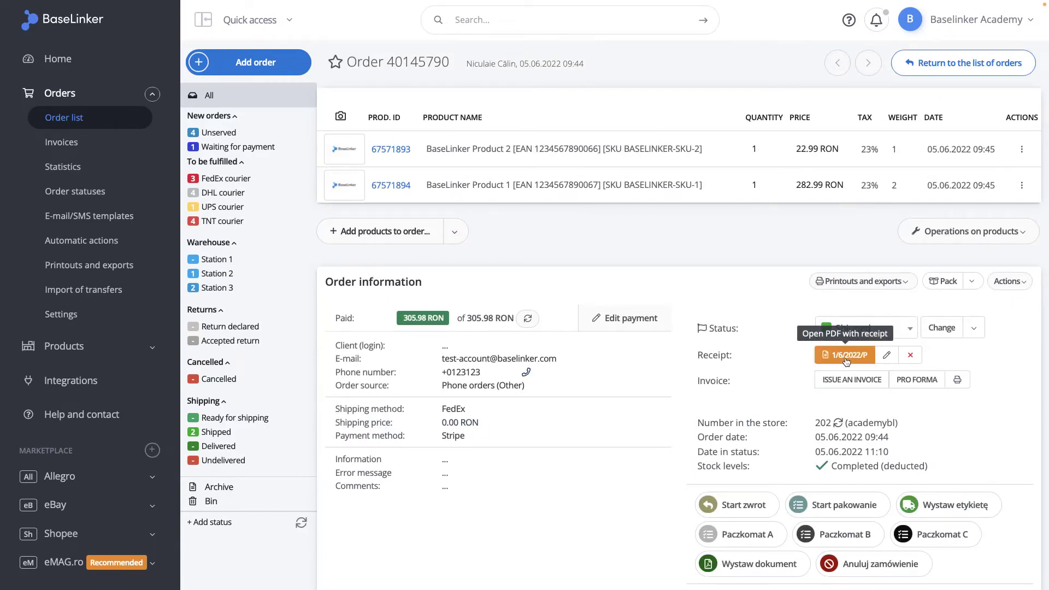
{"action": "left_click", "coordinate": [885, 356]}
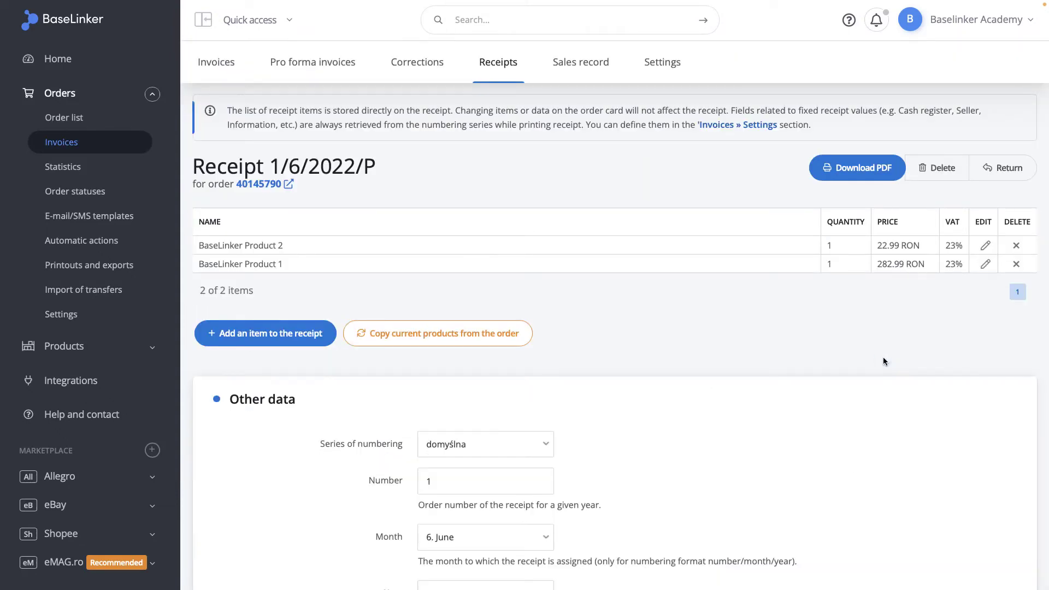
Step: Scroll through receipt 1/6/2022/P without changes and return to the Receipts list
{"action": "scroll", "coordinate": [884, 360], "scroll_direction": "down", "scroll_amount": 2}
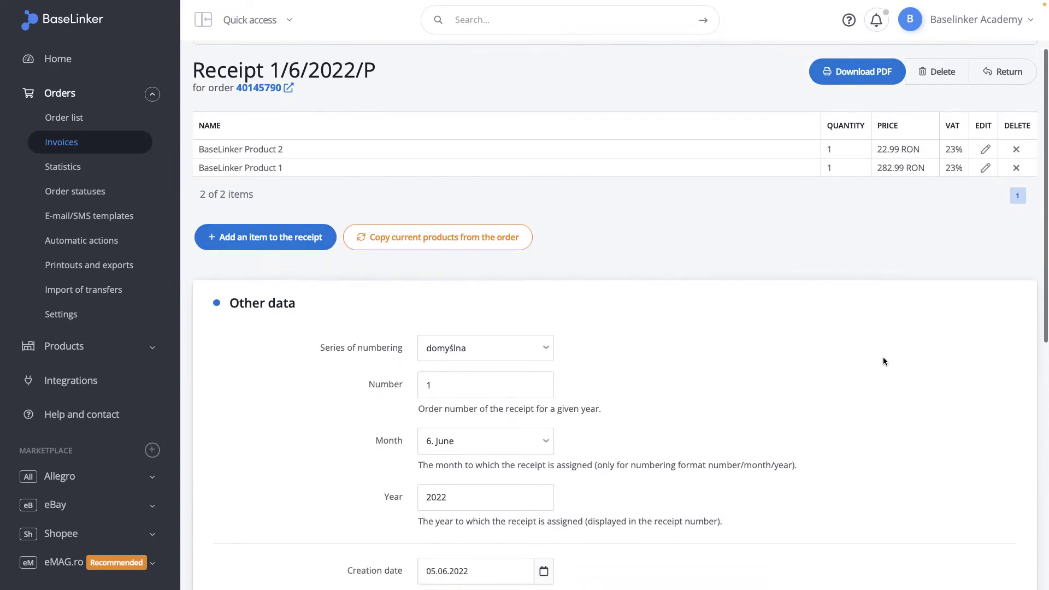
{"action": "scroll", "coordinate": [883, 356], "scroll_direction": "up", "scroll_amount": 2}
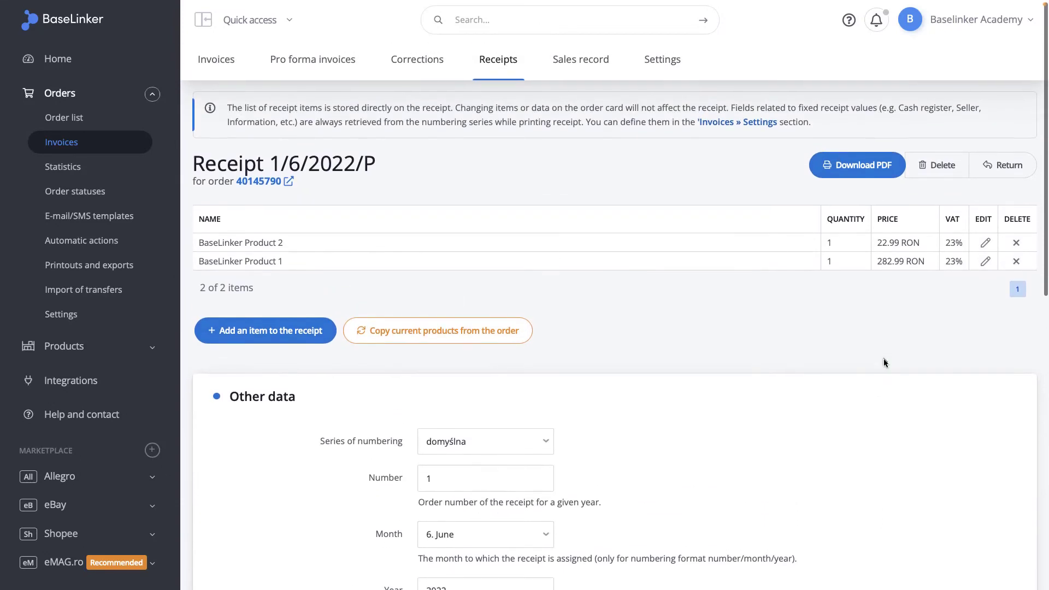
{"action": "left_click", "coordinate": [503, 60]}
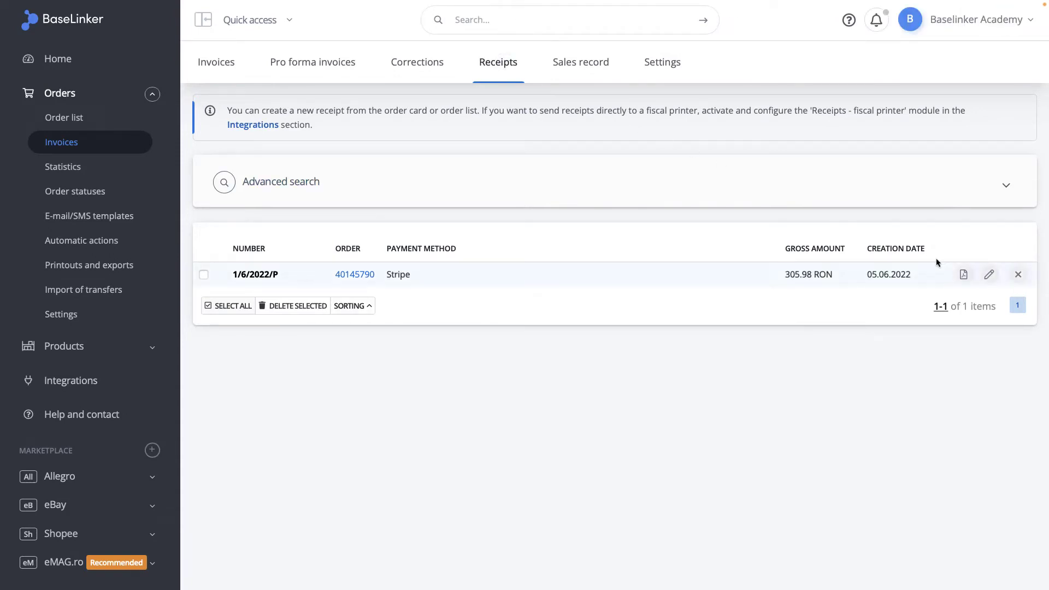
Step: Change receipt 1/6/2022/P's Number field from 1 to 2 and save it
{"action": "left_click", "coordinate": [989, 274]}
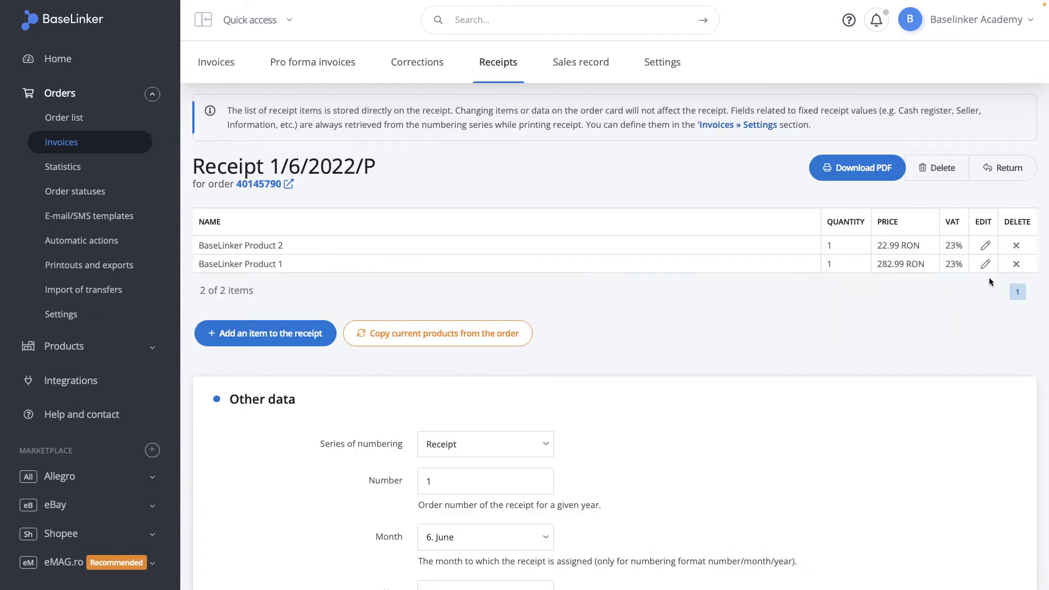
{"action": "scroll", "coordinate": [715, 277], "scroll_direction": "down", "scroll_amount": 3}
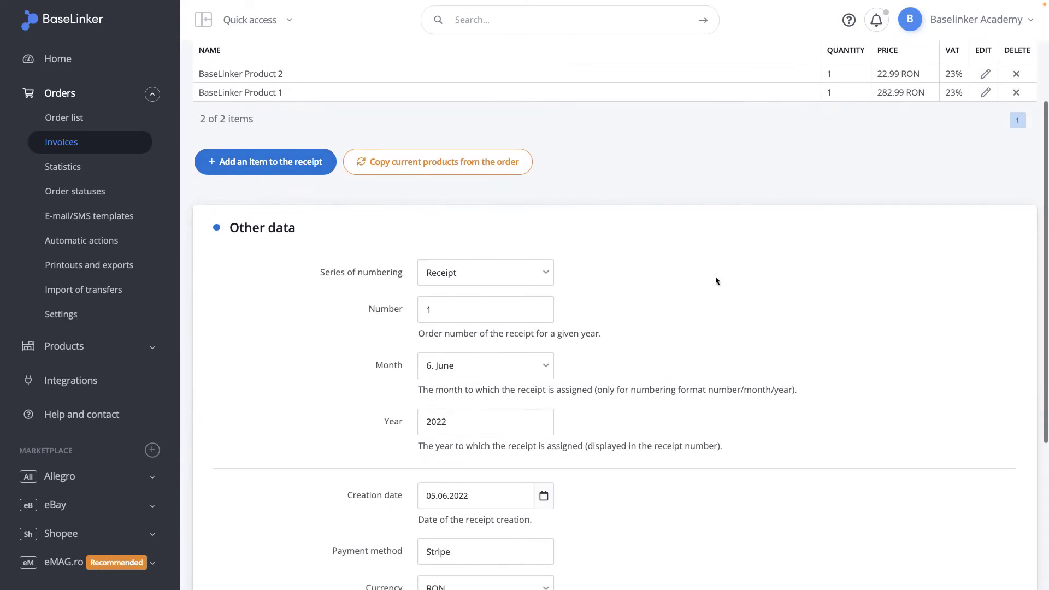
{"action": "scroll", "coordinate": [715, 276], "scroll_direction": "down", "scroll_amount": 2}
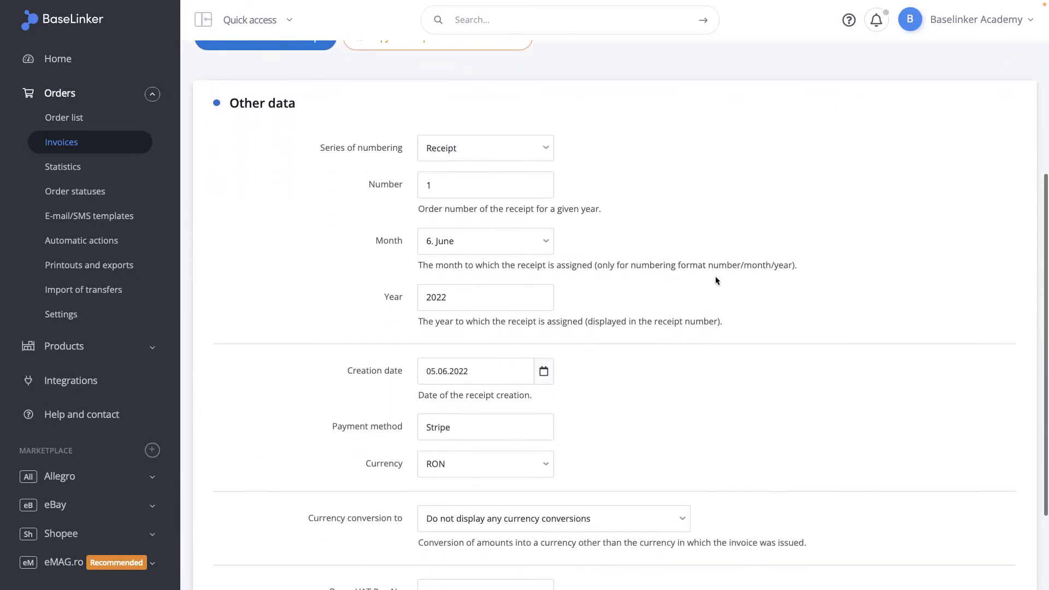
{"action": "left_click_drag", "start_coordinate": [471, 186], "coordinate": [418, 194]}
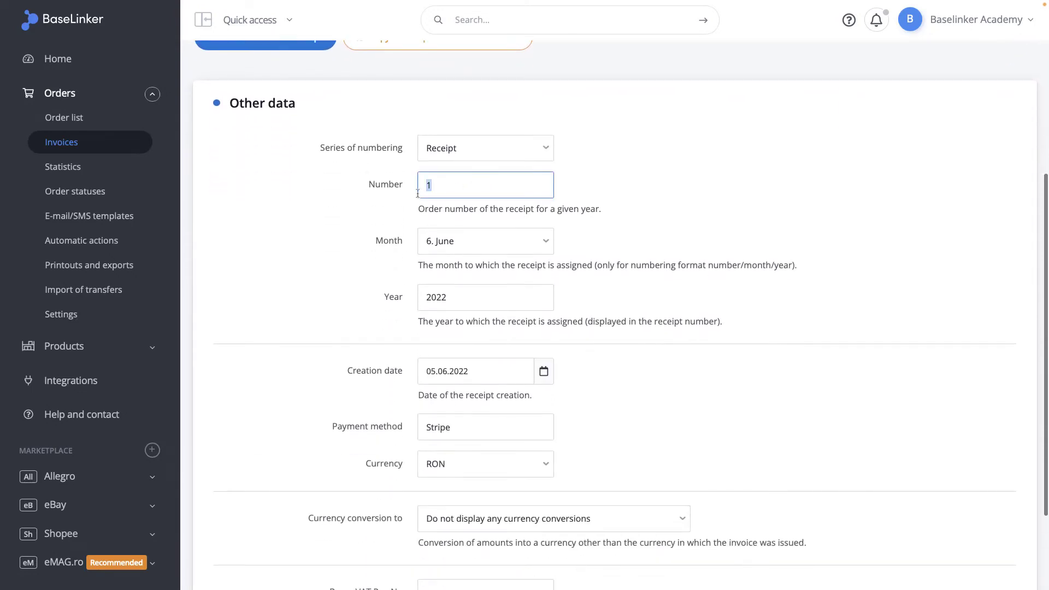
{"action": "type", "text": "2"}
{"action": "scroll", "coordinate": [424, 194], "scroll_direction": "down", "scroll_amount": 2}
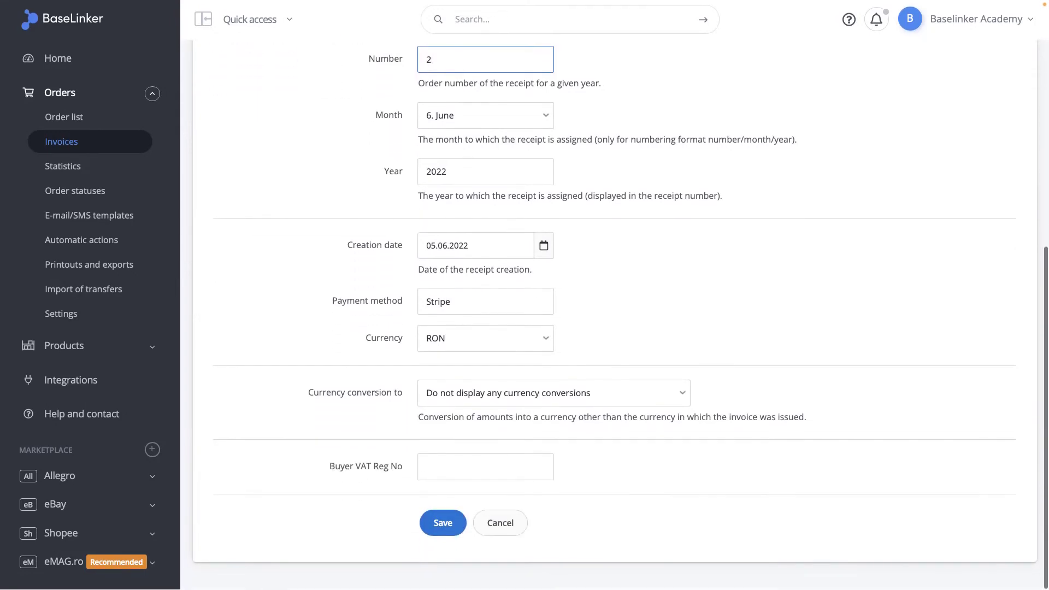
{"action": "left_click", "coordinate": [425, 471]}
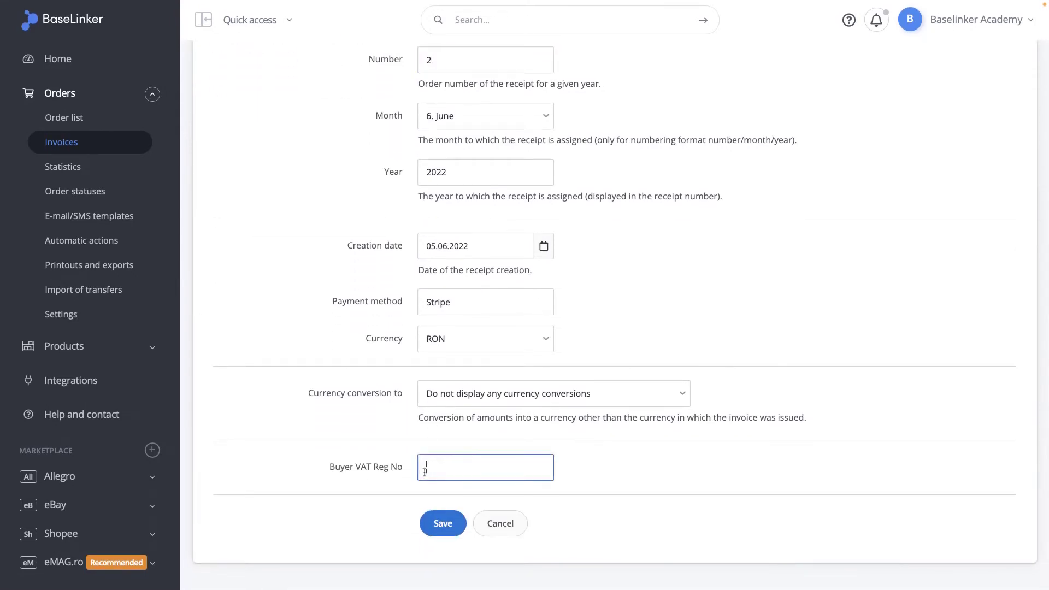
{"action": "left_click", "coordinate": [442, 523]}
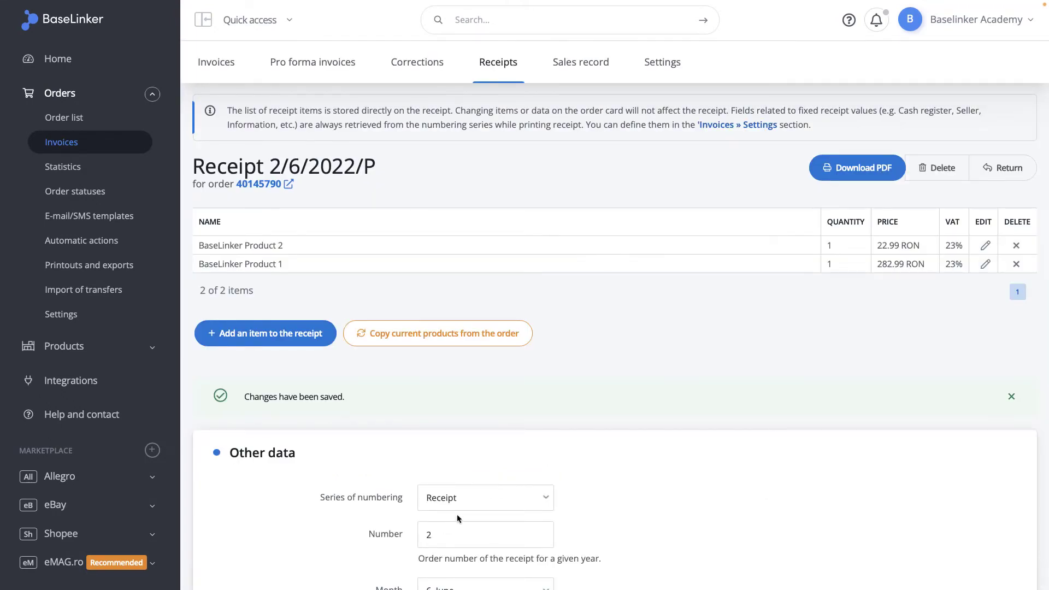
Step: Back in the receipts list, cancel receipt 2/6/2022/P
{"action": "left_click", "coordinate": [979, 168]}
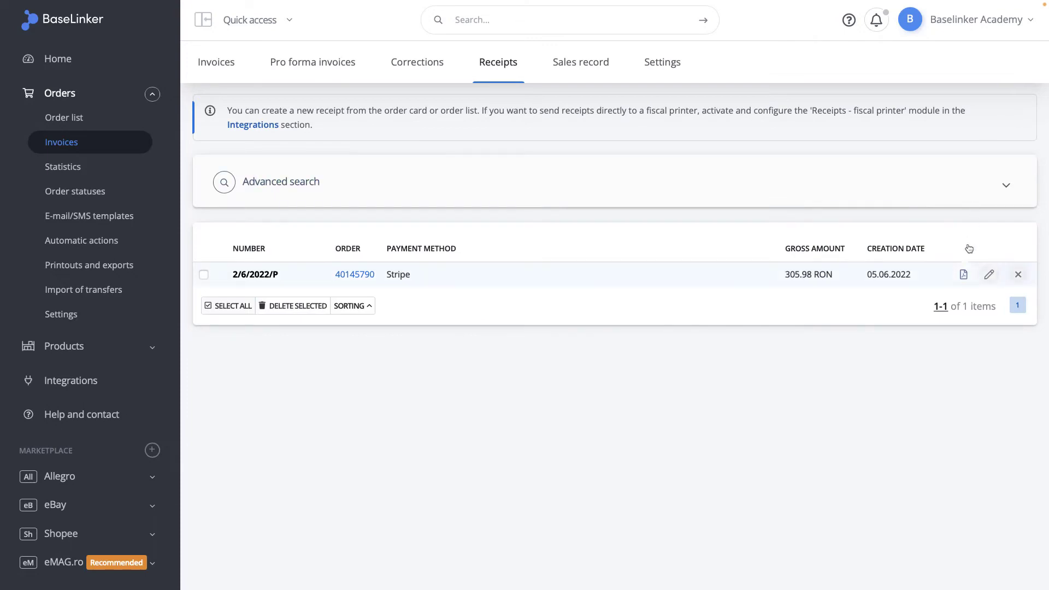
{"action": "left_click", "coordinate": [963, 278]}
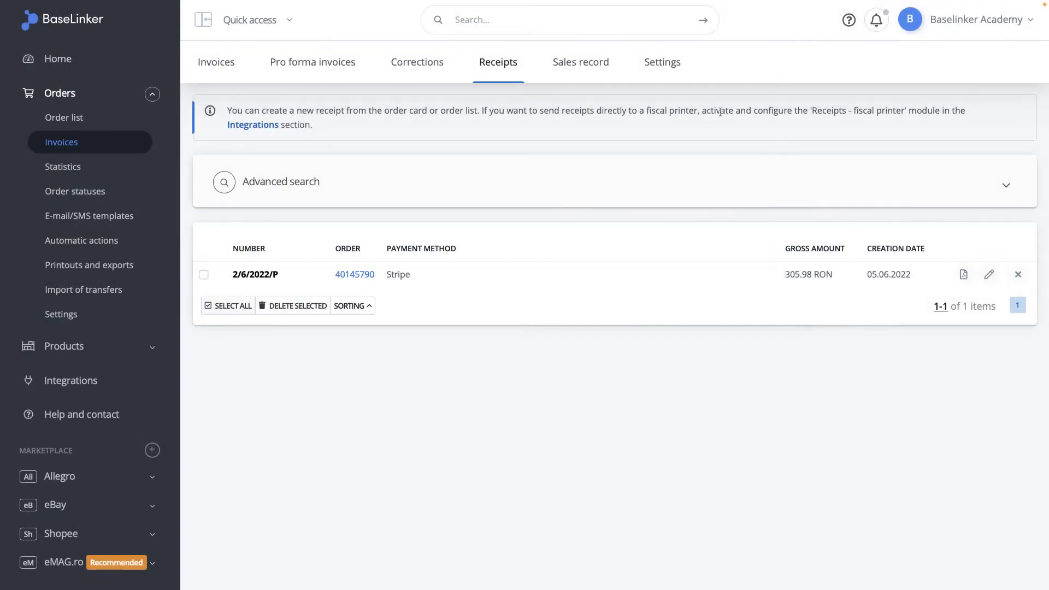
{"action": "left_click", "coordinate": [203, 276]}
{"action": "left_click", "coordinate": [289, 305]}
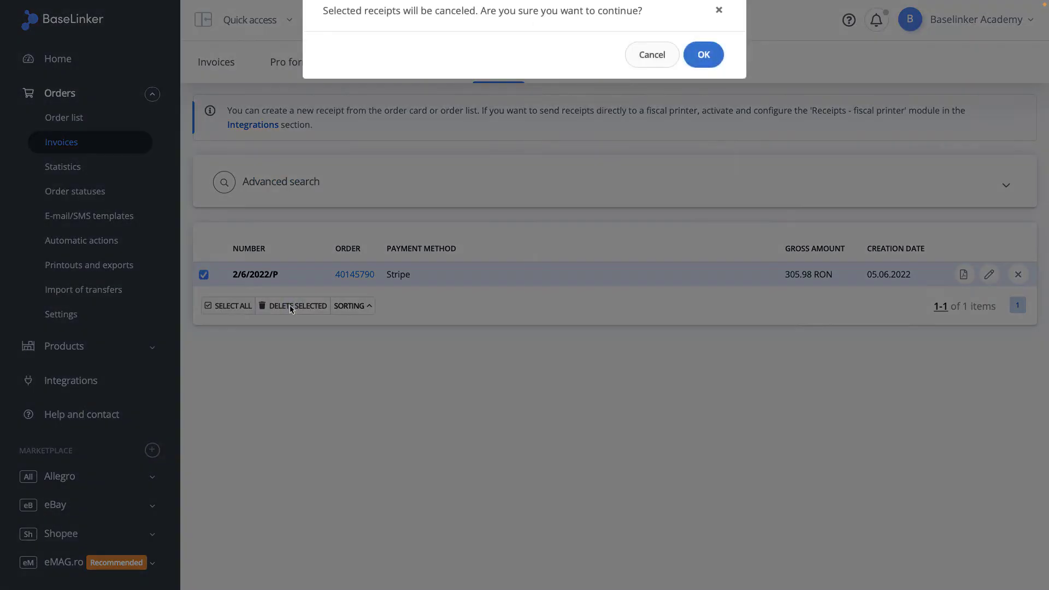
{"action": "left_click", "coordinate": [710, 94]}
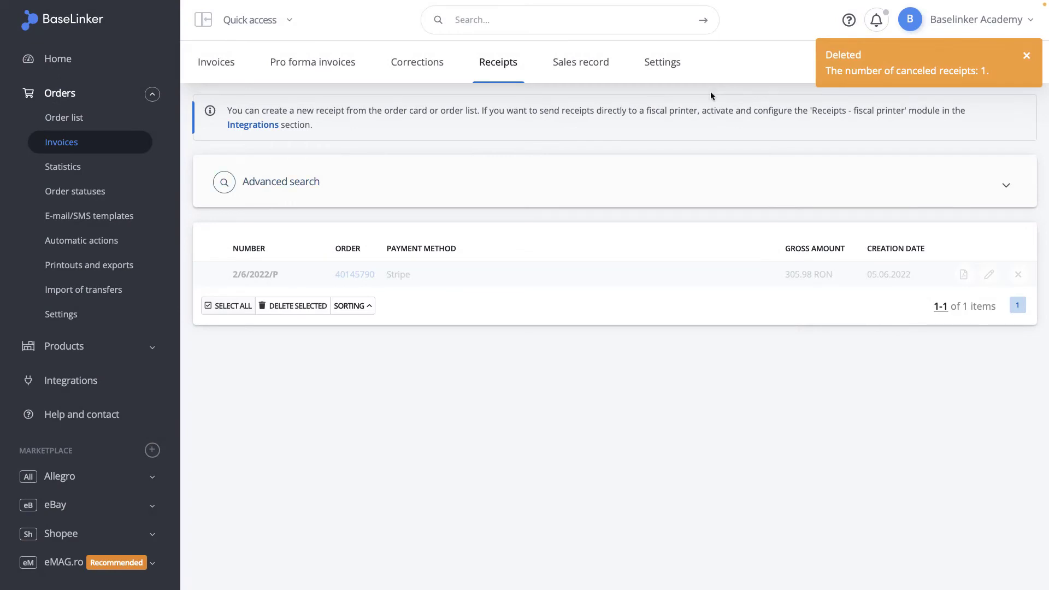
Step: Permanently delete the cancelled receipt 2/6/2022/P
{"action": "left_click", "coordinate": [206, 275]}
{"action": "left_click", "coordinate": [207, 275]}
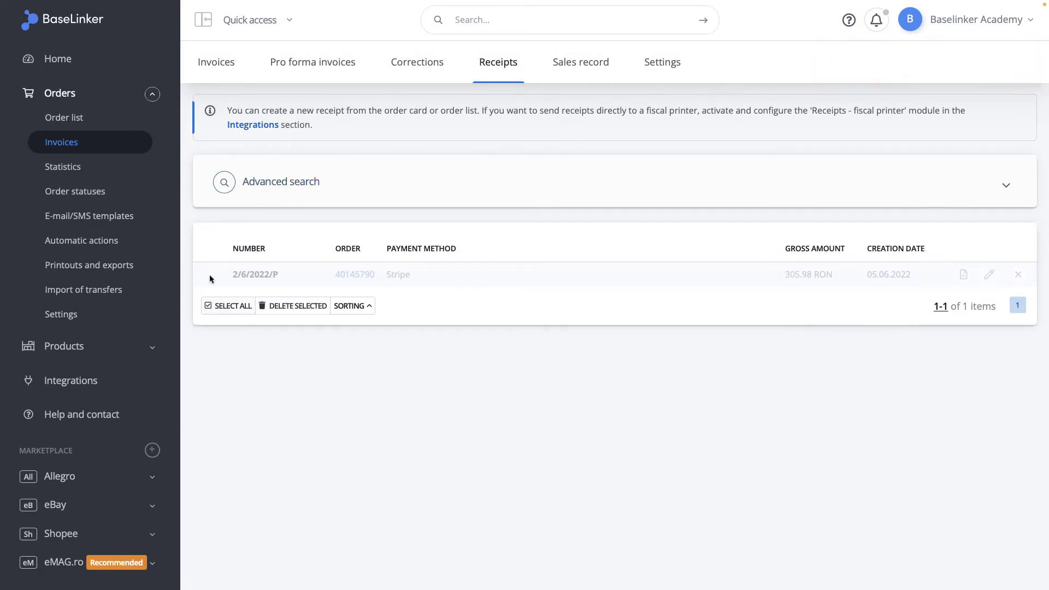
{"action": "left_click", "coordinate": [1015, 278]}
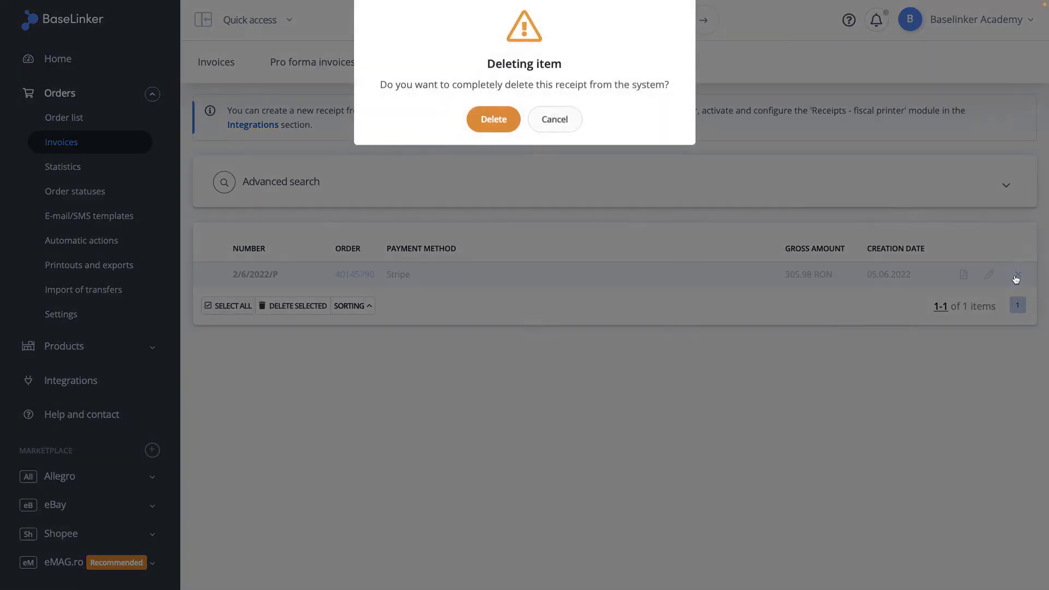
{"action": "left_click", "coordinate": [496, 148]}
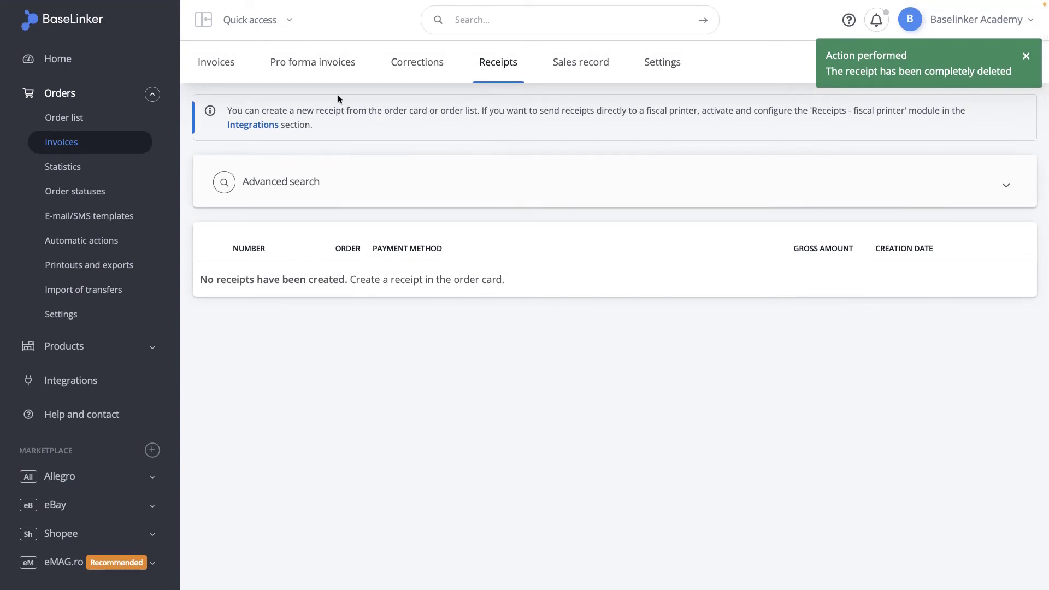
Step: In Corrections, cancel correction 1/6/2022/K and then delete it permanently
{"action": "left_click", "coordinate": [420, 70]}
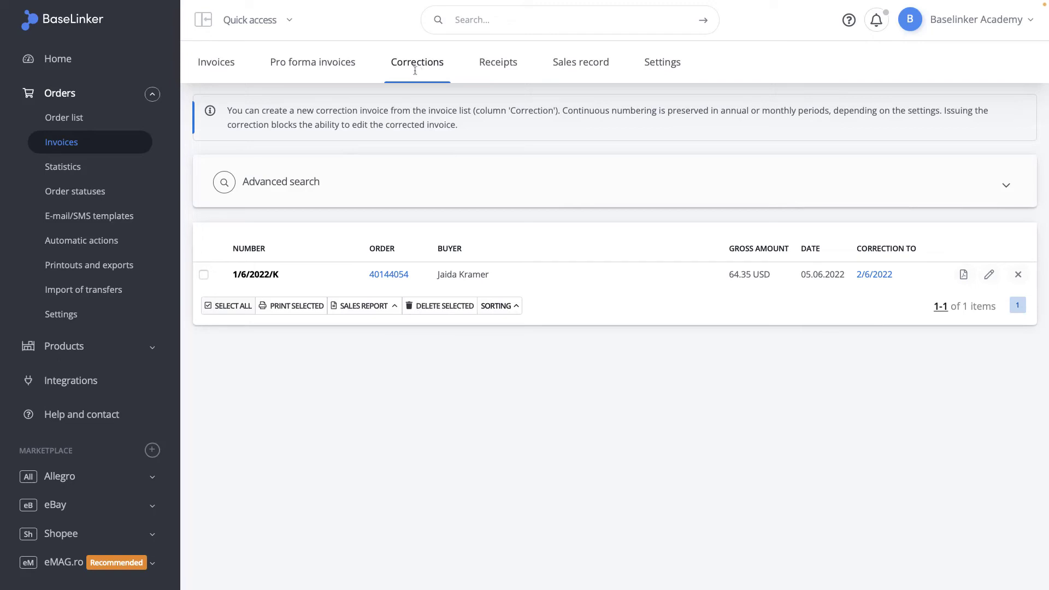
{"action": "left_click", "coordinate": [203, 278]}
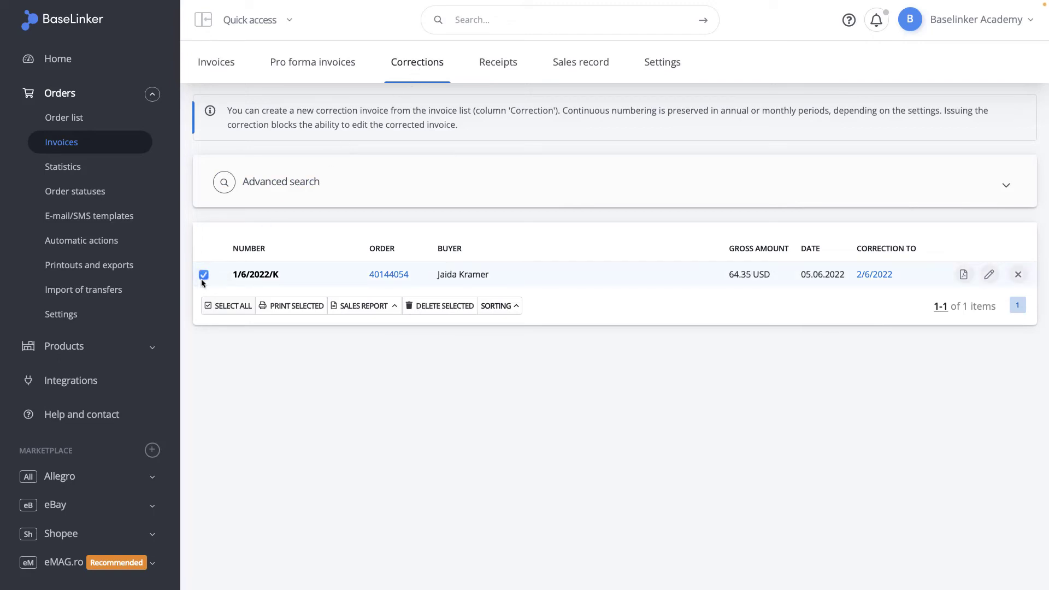
{"action": "left_click", "coordinate": [423, 304]}
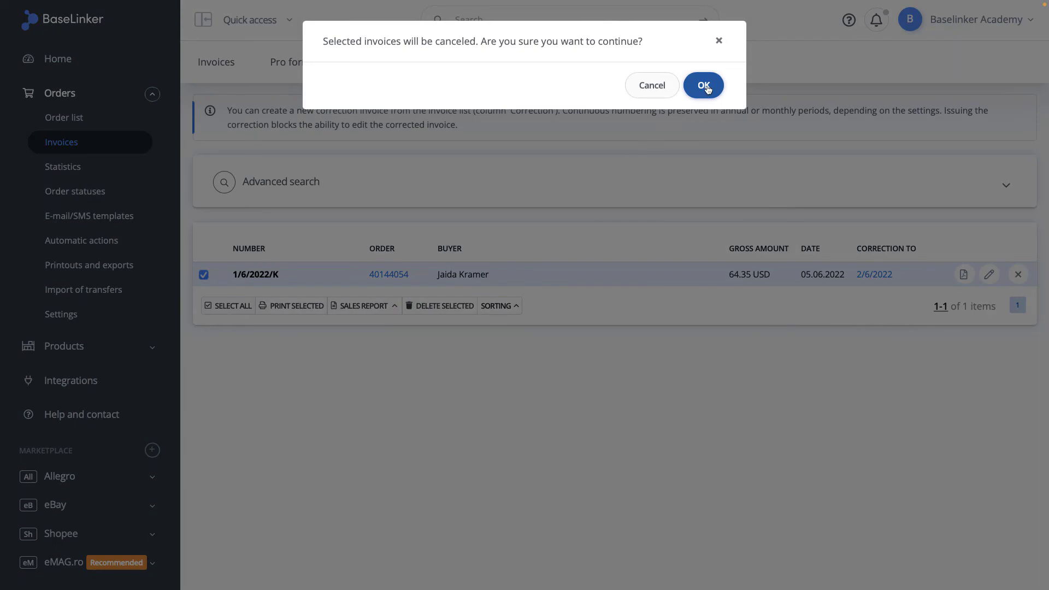
{"action": "left_click", "coordinate": [704, 87]}
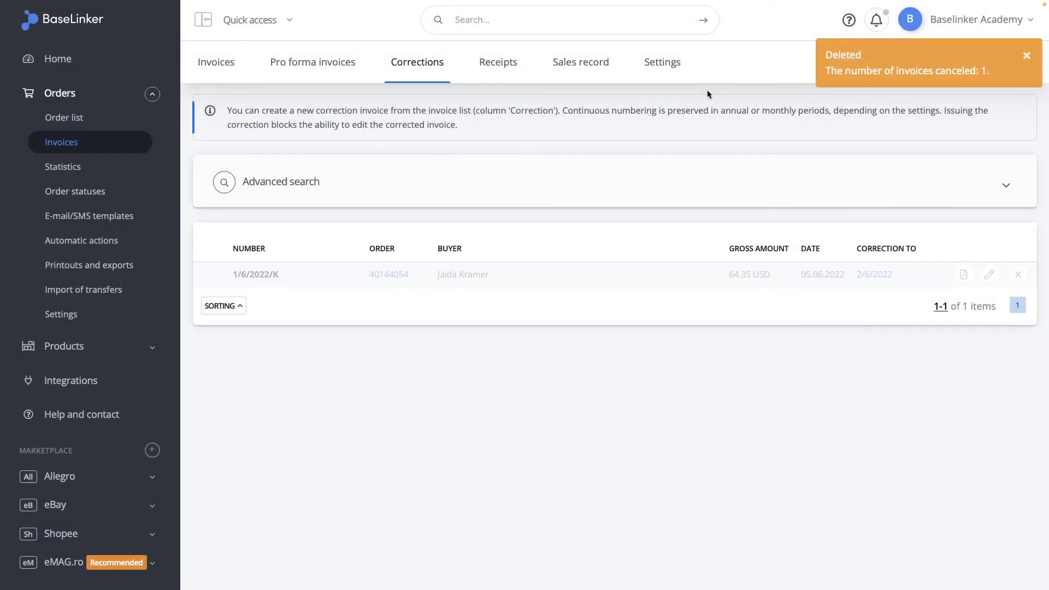
{"action": "left_click", "coordinate": [1018, 277]}
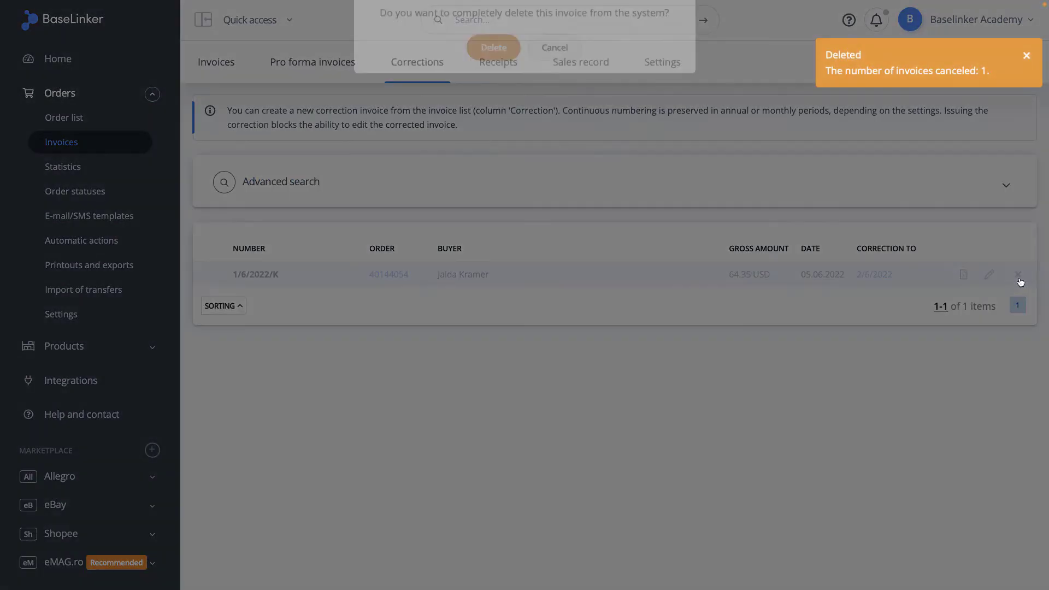
{"action": "left_click", "coordinate": [491, 148]}
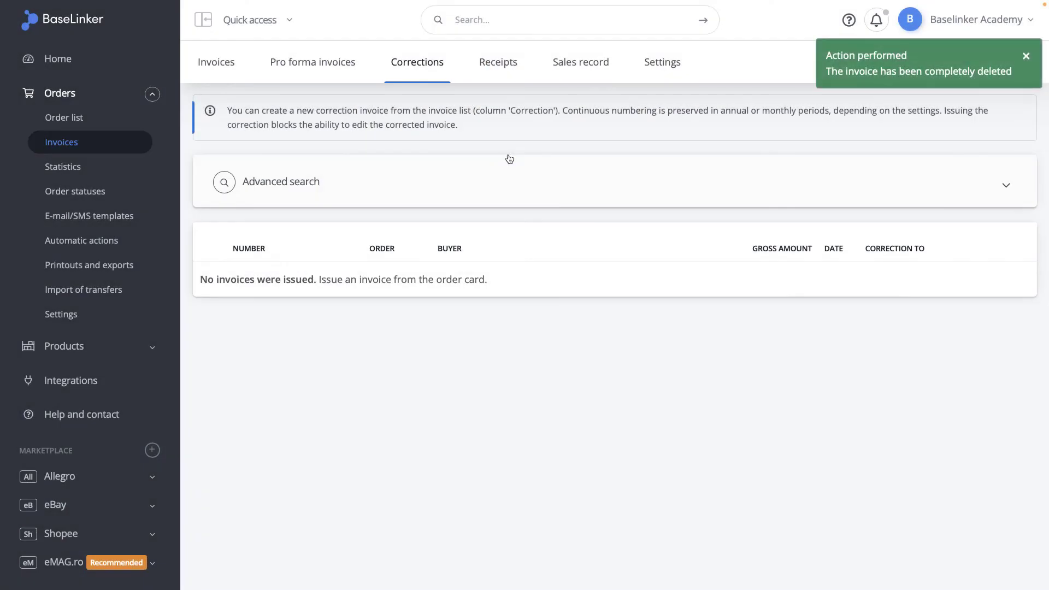
Step: Cancel invoice 2/6/2022 in the regular invoices list
{"action": "left_click", "coordinate": [224, 66]}
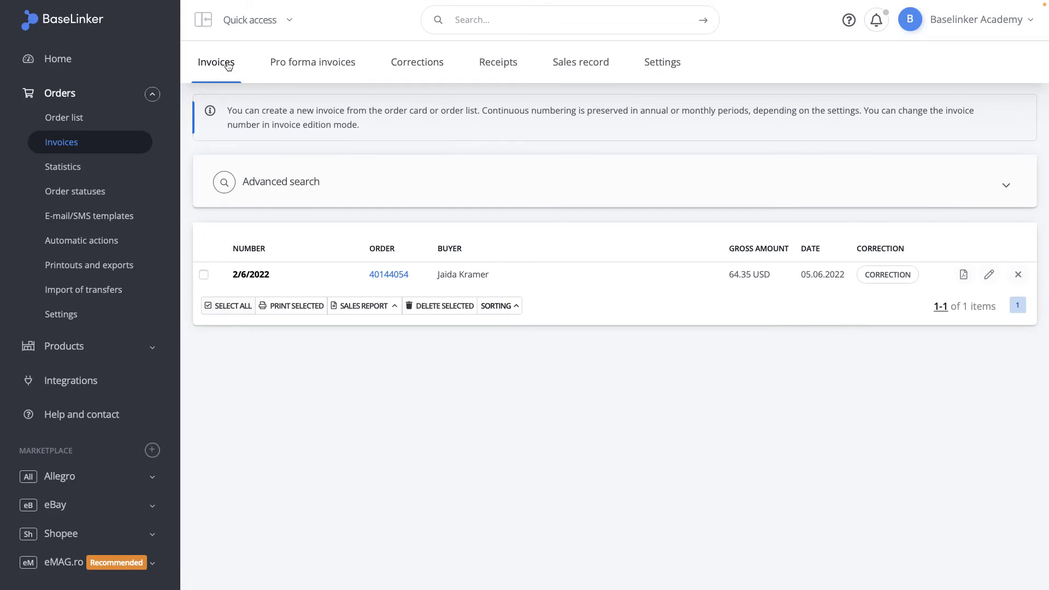
{"action": "left_click", "coordinate": [203, 274]}
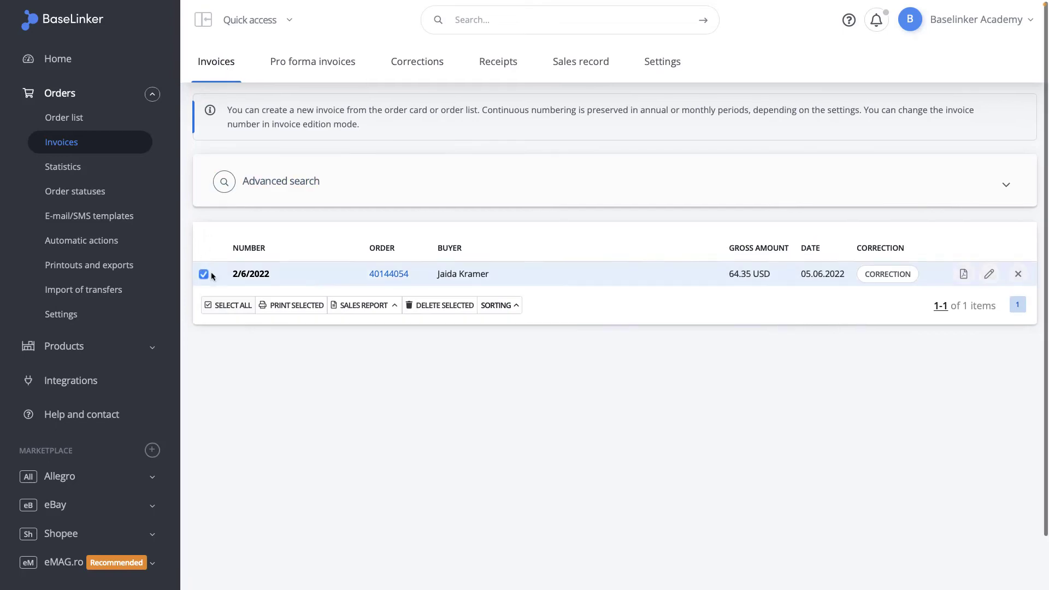
{"action": "left_click", "coordinate": [440, 305]}
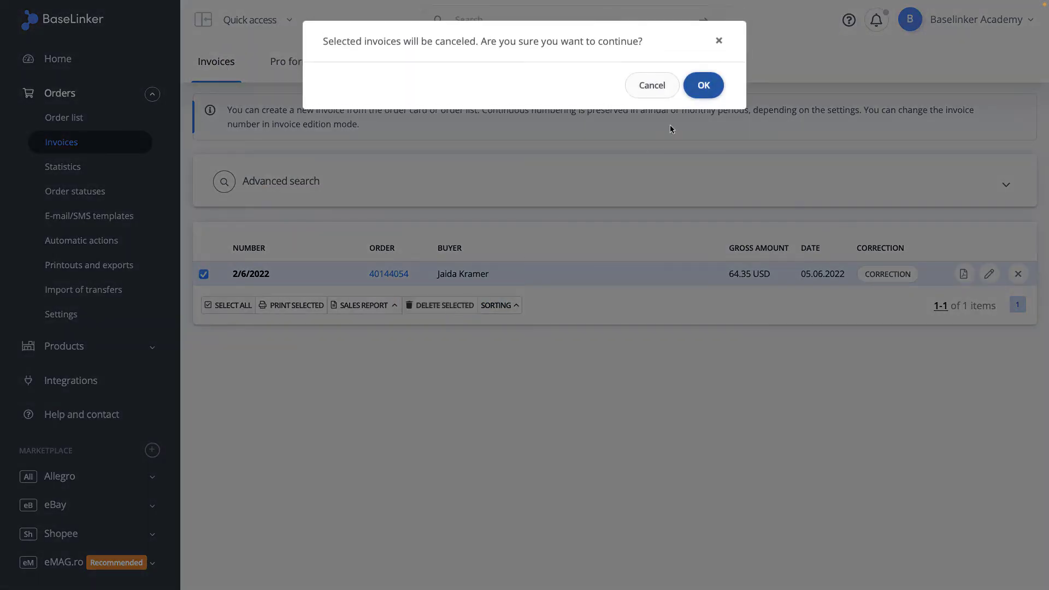
{"action": "left_click", "coordinate": [704, 88]}
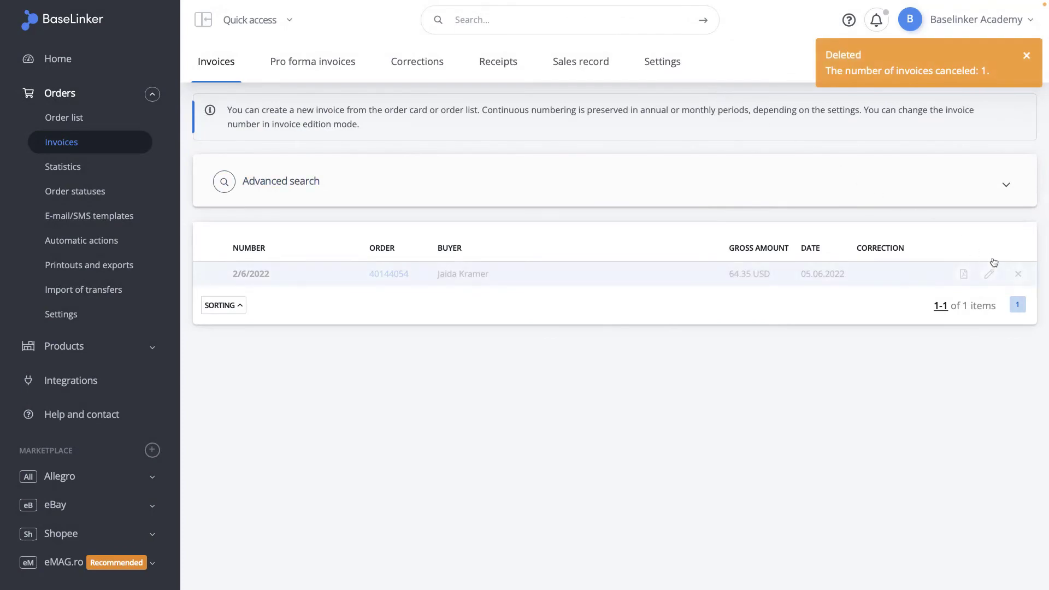
Step: Permanently delete invoice 2/6/2022 and show the pro forma invoices list
{"action": "left_click", "coordinate": [1019, 275]}
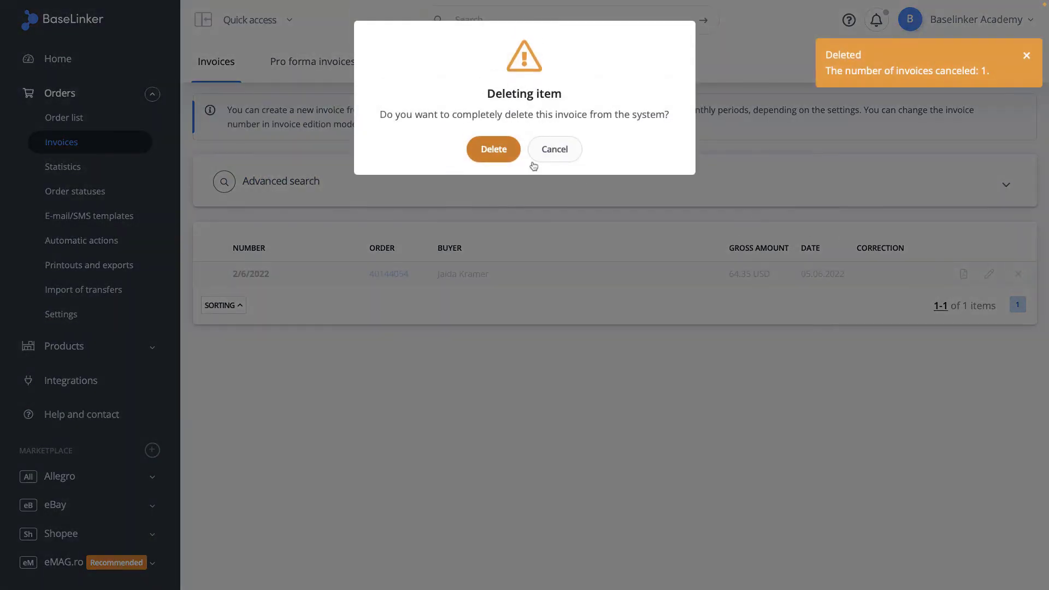
{"action": "left_click", "coordinate": [497, 155]}
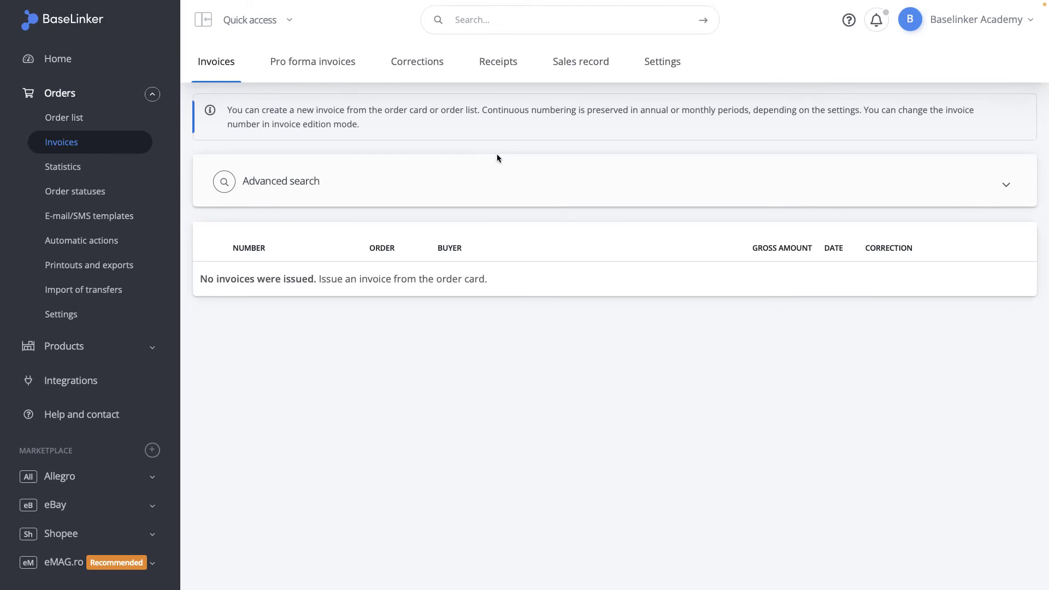
{"action": "left_click", "coordinate": [347, 66]}
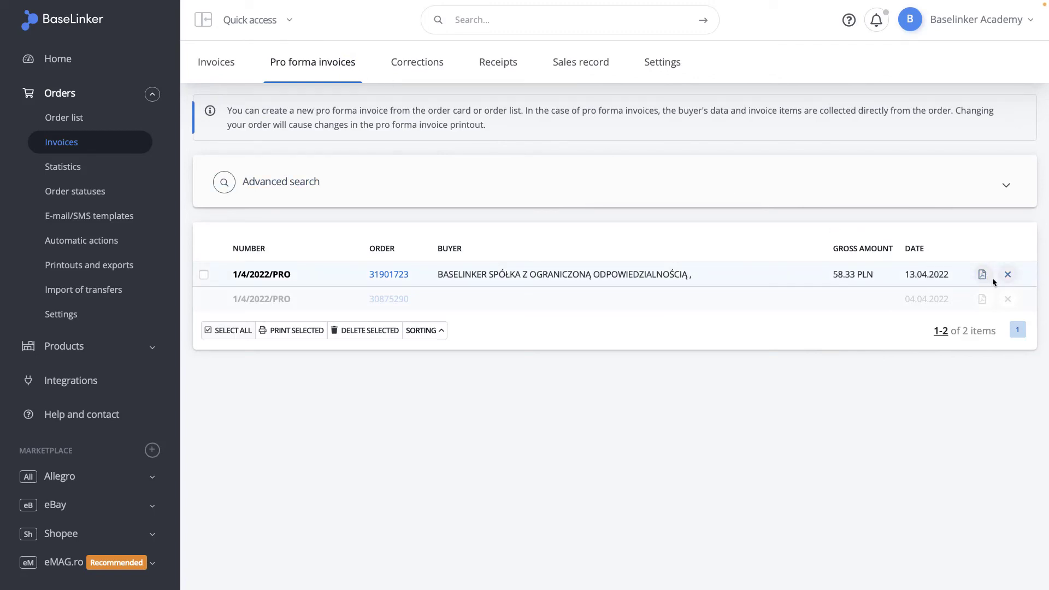
{"action": "left_click", "coordinate": [388, 274]}
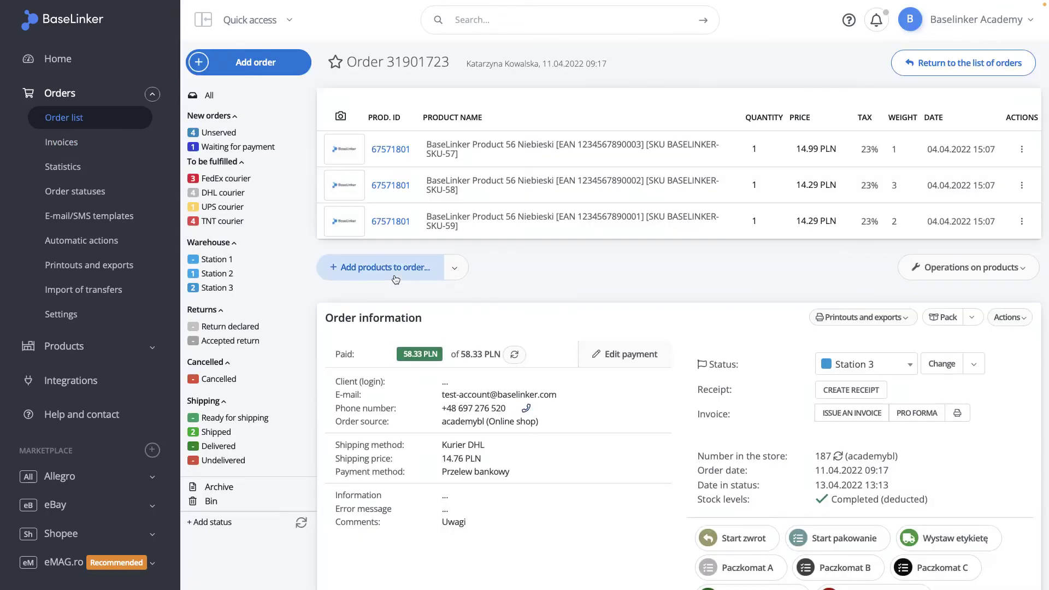
{"action": "scroll", "coordinate": [395, 280], "scroll_direction": "down", "scroll_amount": 3}
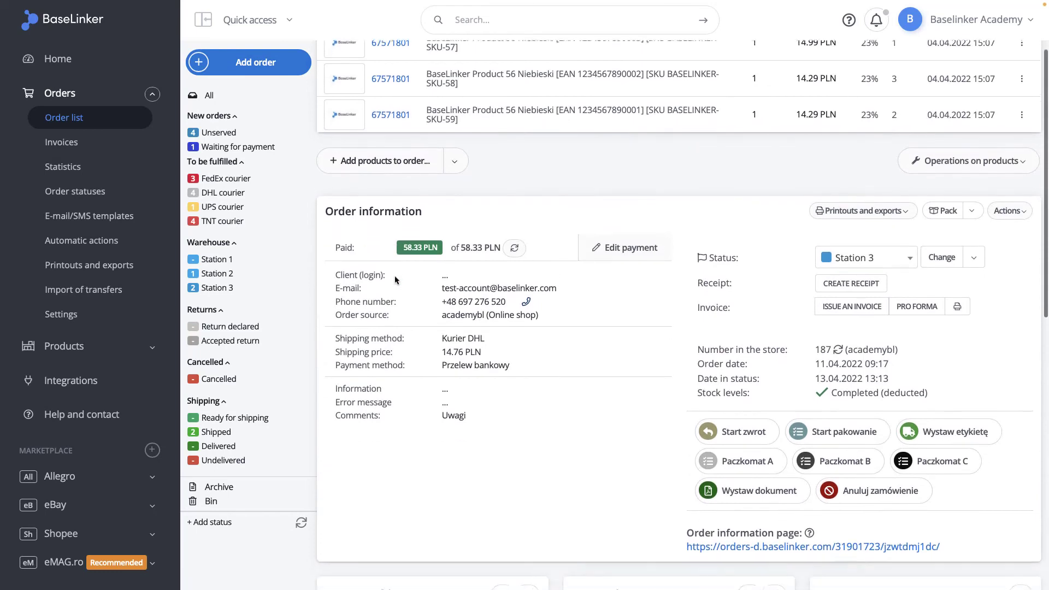
{"action": "scroll", "coordinate": [388, 280], "scroll_direction": "down", "scroll_amount": 3}
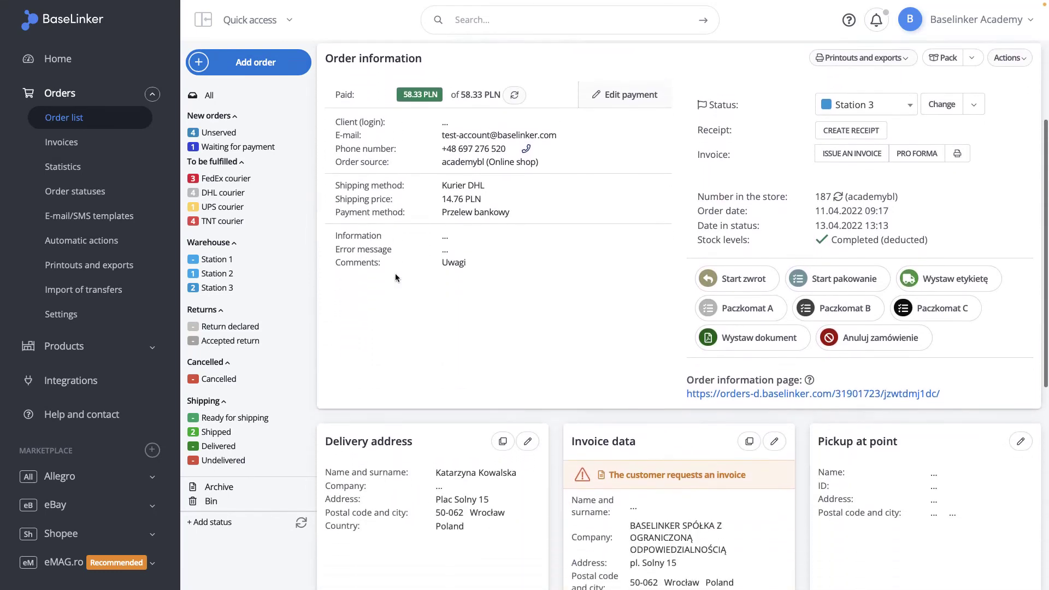
{"action": "double_click", "coordinate": [495, 419]}
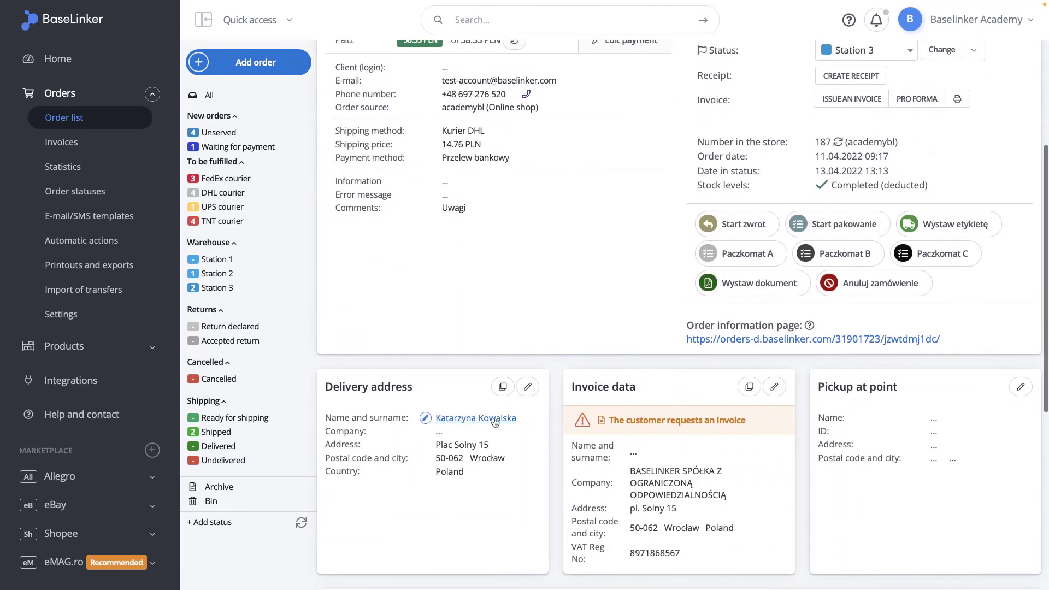
{"action": "left_click", "coordinate": [449, 427]}
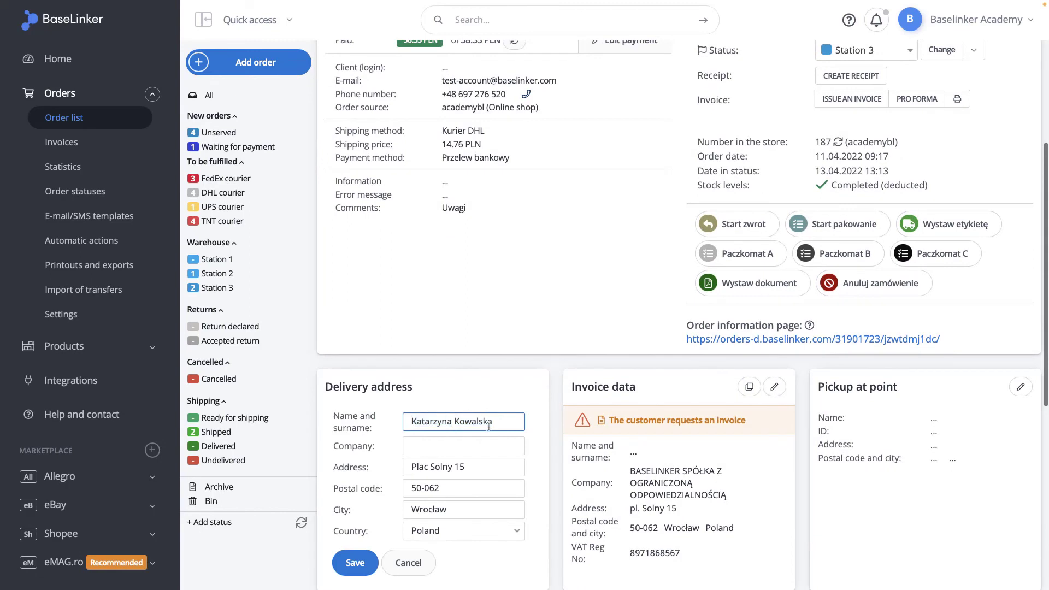
{"action": "left_click_drag", "start_coordinate": [411, 421], "coordinate": [500, 422]}
{"action": "type", "text": "Jan Kowalsk"}
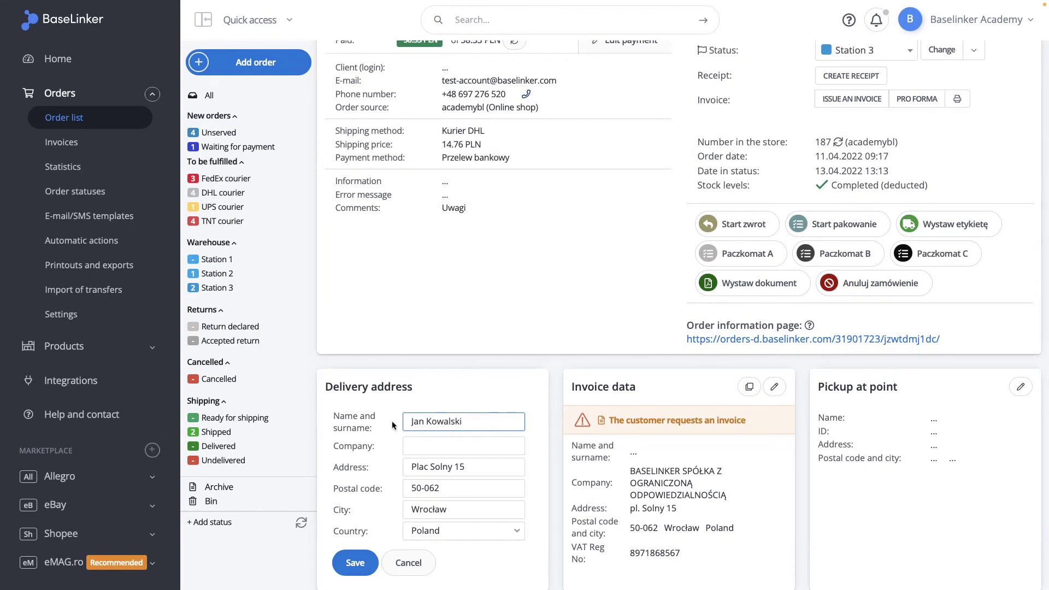
{"action": "left_click", "coordinate": [364, 571]}
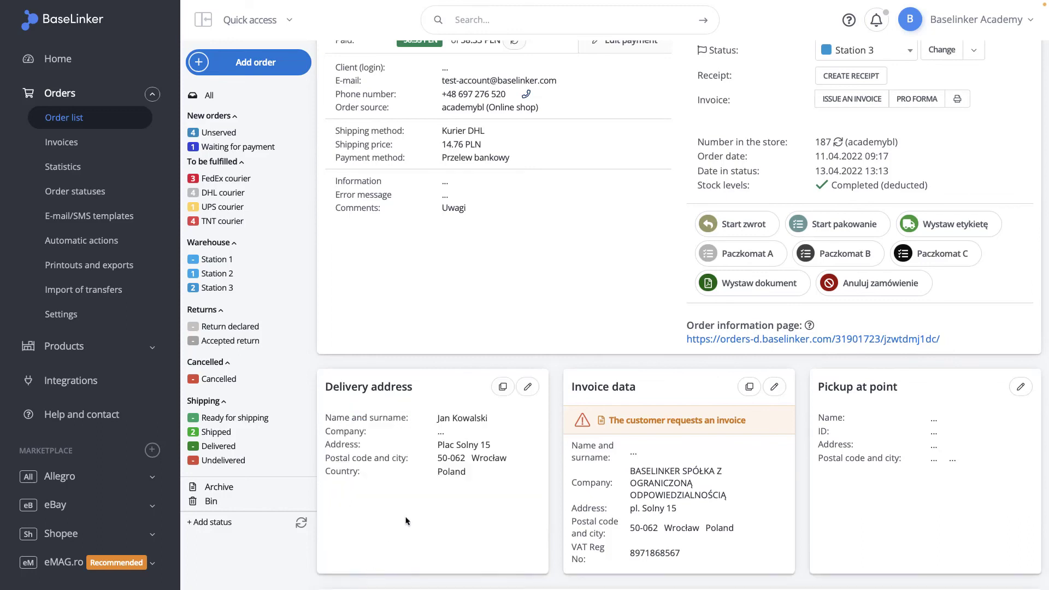
Step: Copy the delivery address into the invoice data, save, and return to Invoices
{"action": "left_click", "coordinate": [502, 386]}
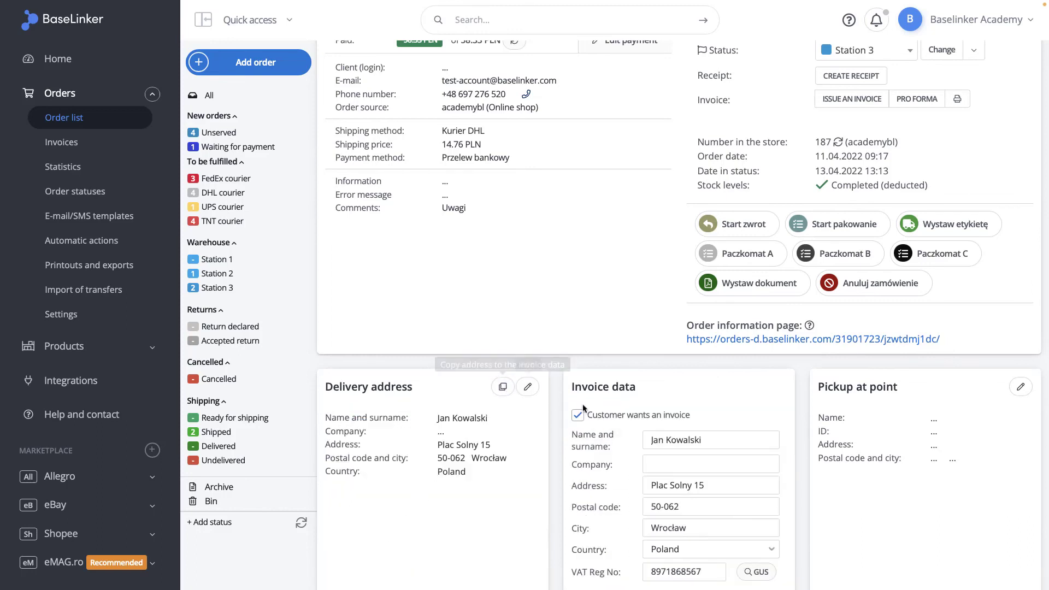
{"action": "scroll", "coordinate": [584, 408], "scroll_direction": "down", "scroll_amount": 3}
{"action": "left_click", "coordinate": [595, 515]}
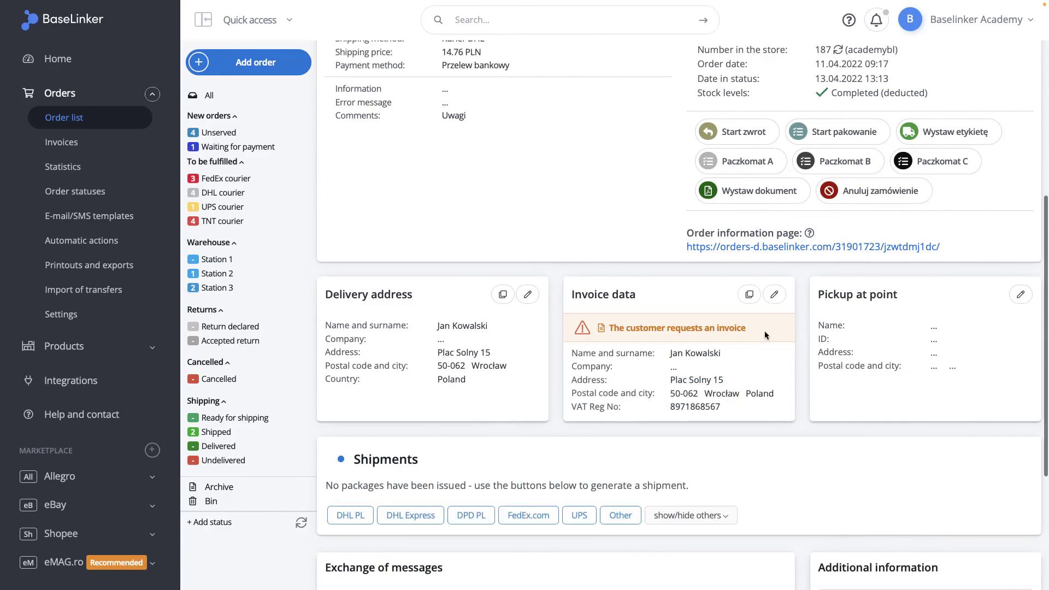
{"action": "scroll", "coordinate": [452, 252], "scroll_direction": "up", "scroll_amount": 3}
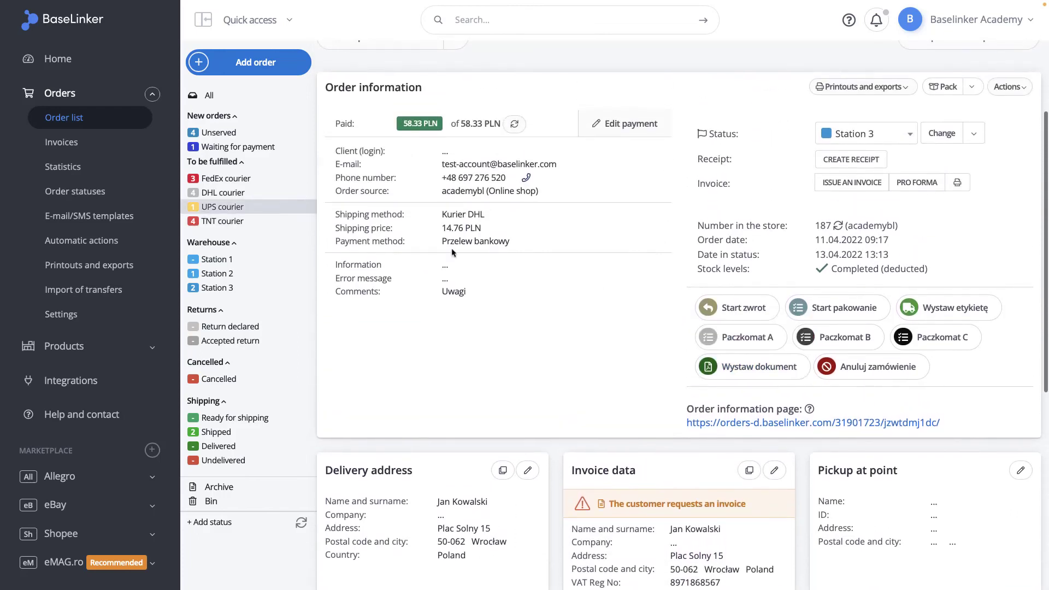
{"action": "left_click", "coordinate": [71, 145]}
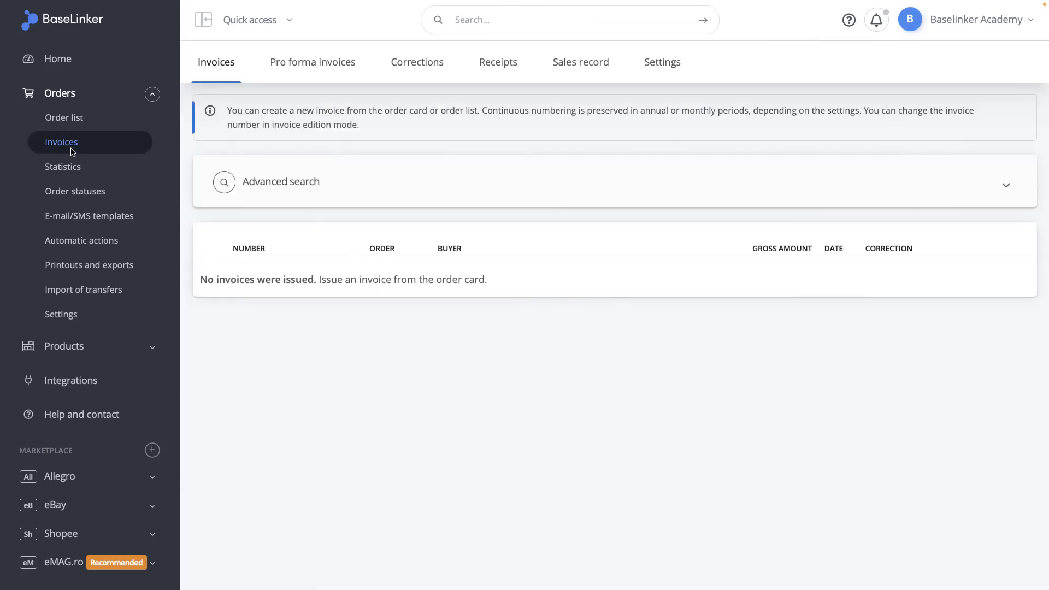
Step: Check the updated buyer on pro forma 1/4/2022/PRO and begin cancelling it
{"action": "left_click", "coordinate": [315, 65]}
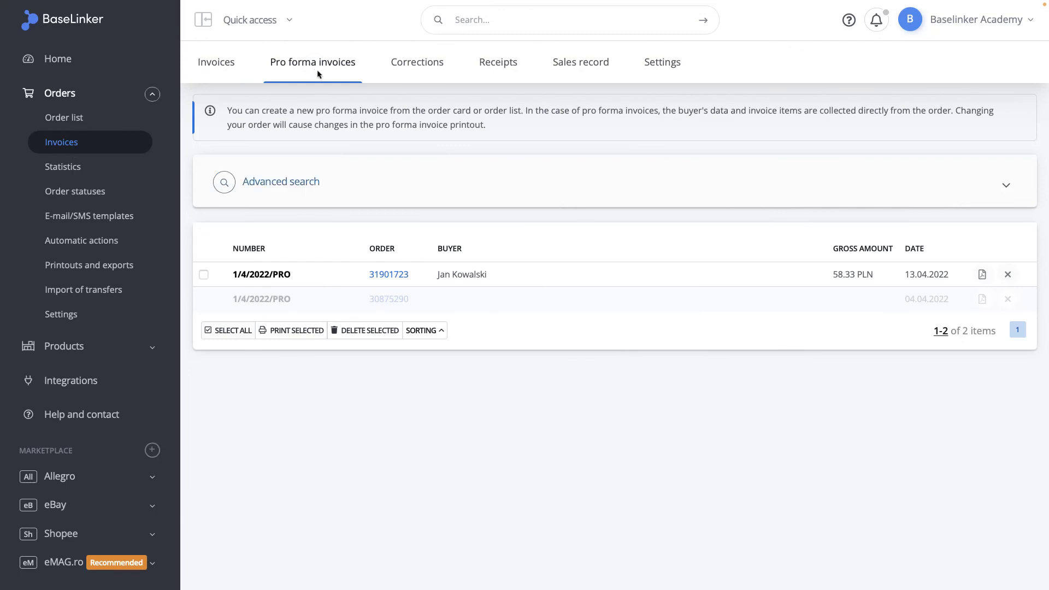
{"action": "left_click_drag", "start_coordinate": [437, 275], "coordinate": [482, 278]}
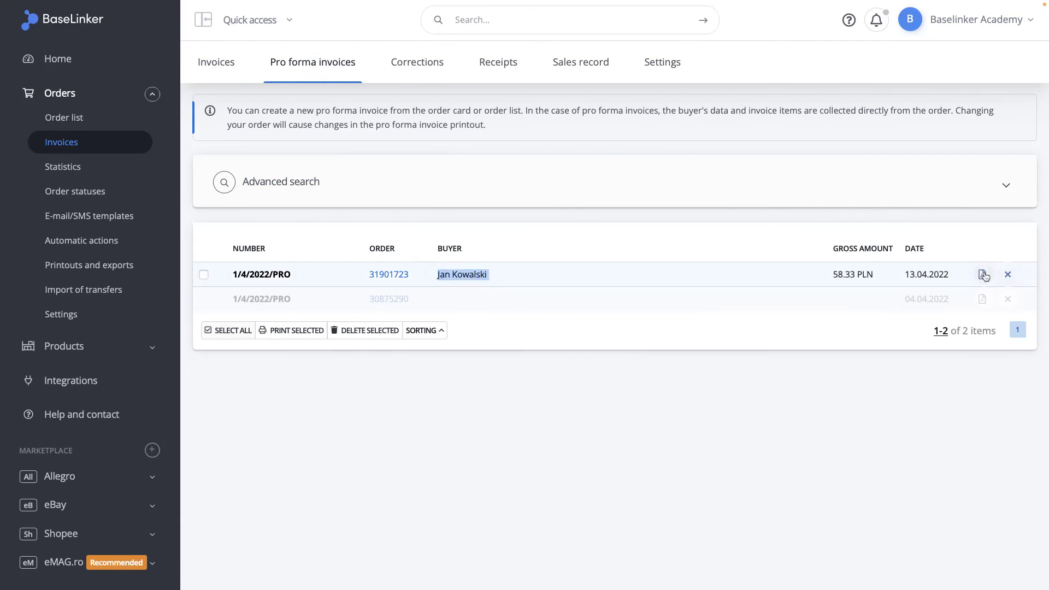
{"action": "left_click", "coordinate": [1007, 274]}
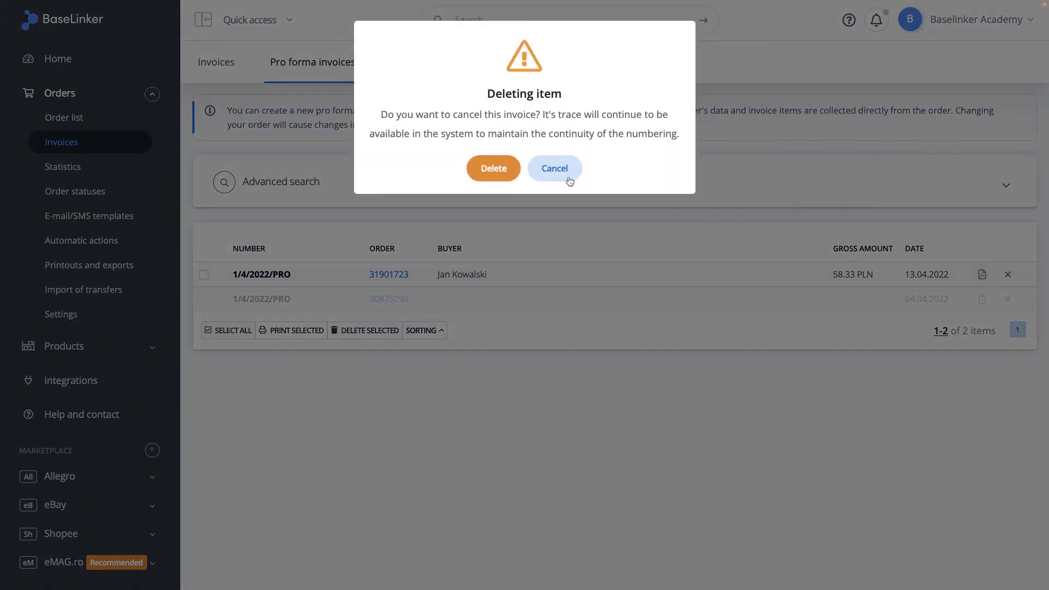